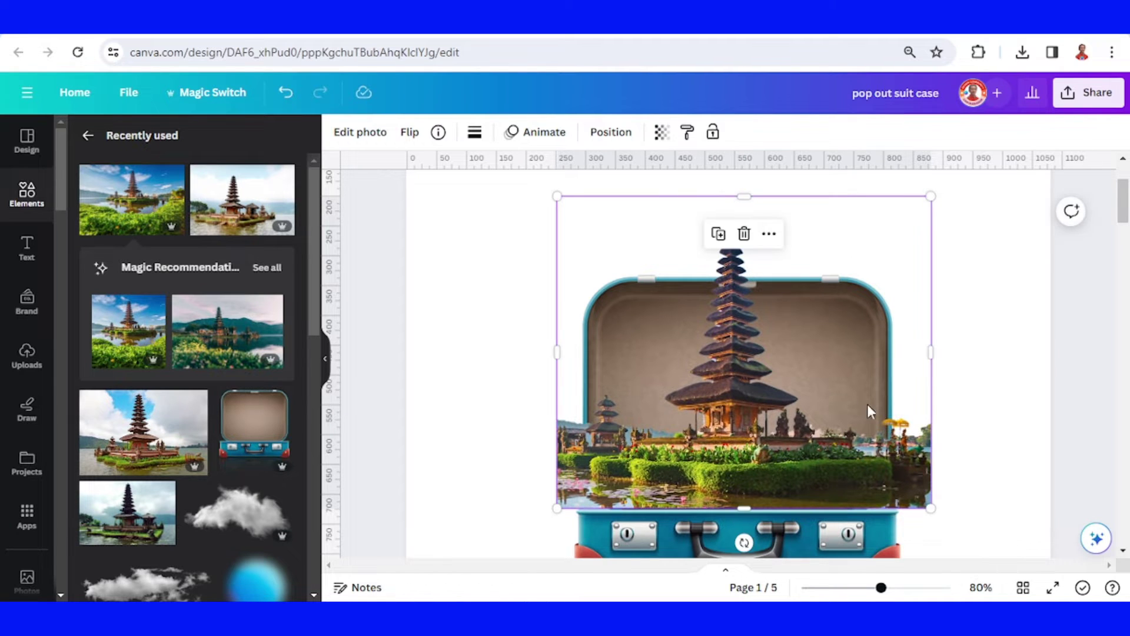
# Crop both sides of the temple photo so it fits within the width of the open suitcase lid
pyautogui.click(909, 591)
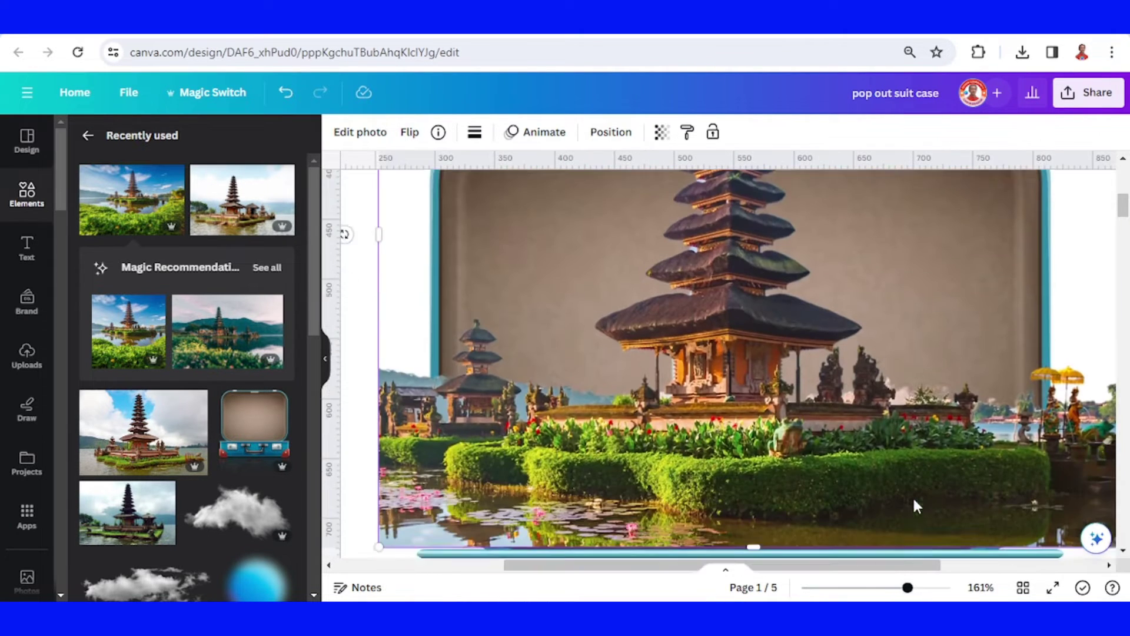
pyautogui.moveTo(921, 429); pyautogui.dragTo(915, 426)
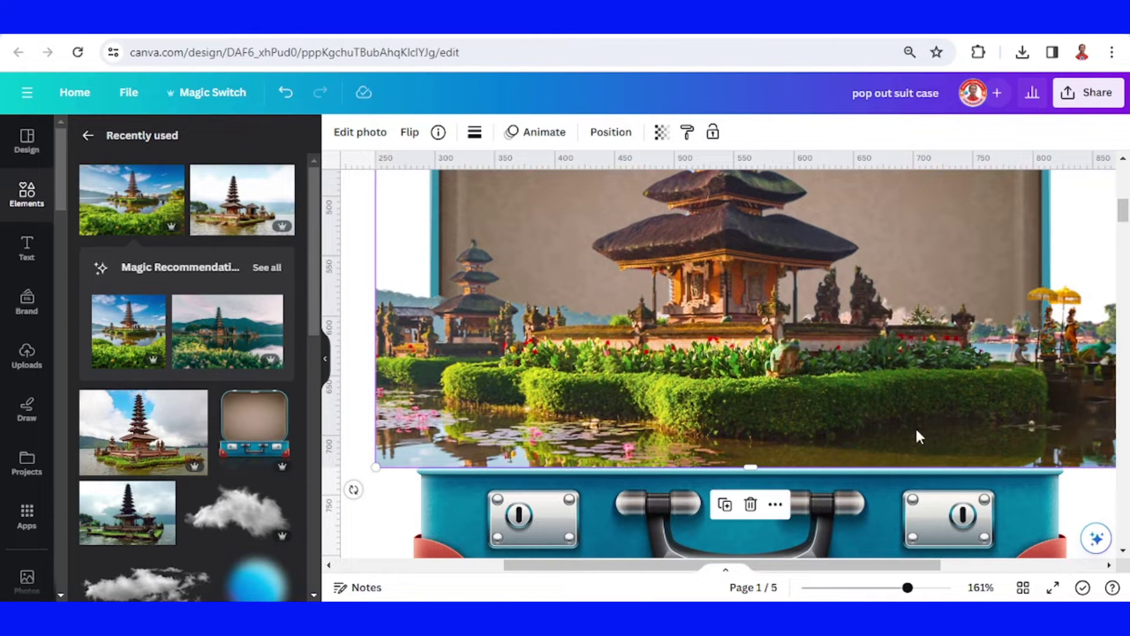
pyautogui.click(860, 590)
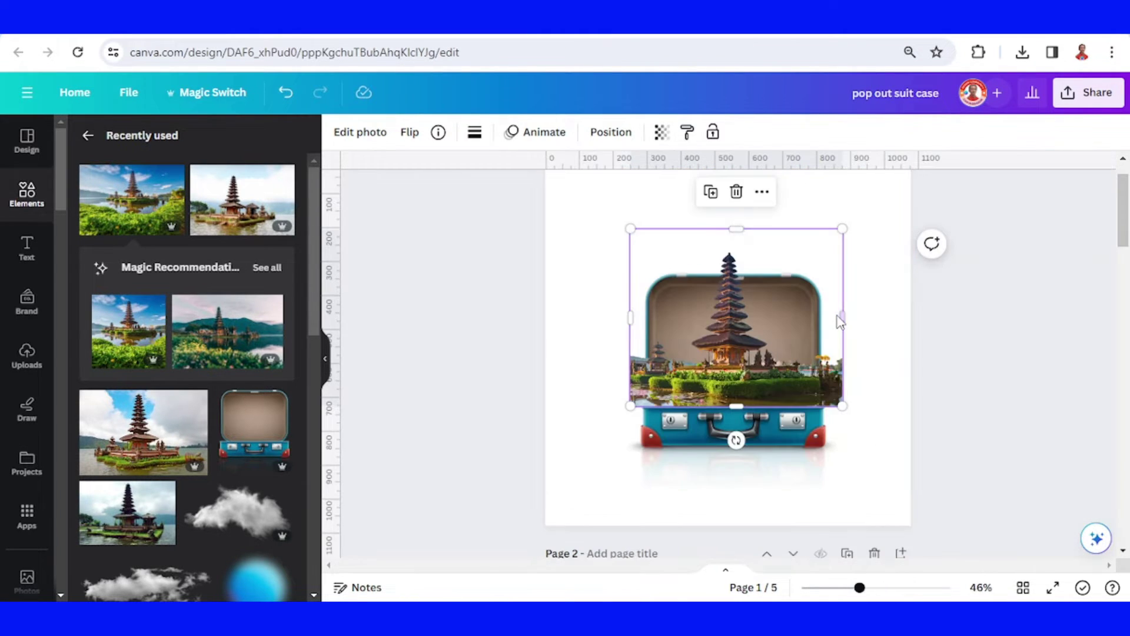
pyautogui.moveTo(843, 319); pyautogui.dragTo(818, 320)
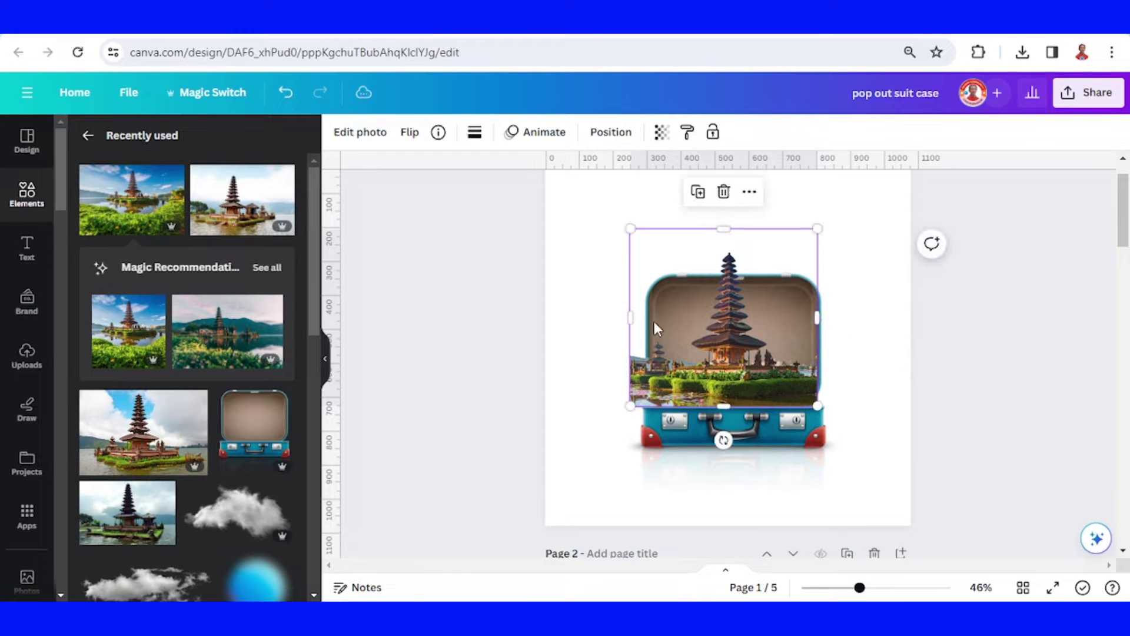
pyautogui.moveTo(626, 319); pyautogui.dragTo(646, 320)
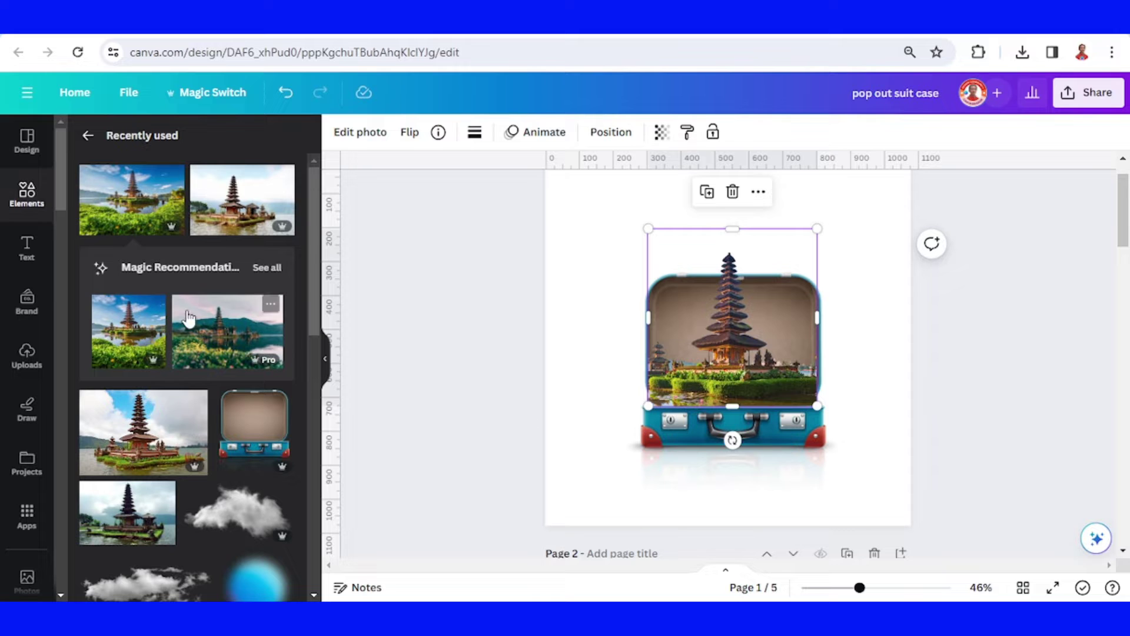
# Add the Grass Leaves Cutout photo, place it at the left corner of the suitcase opening and enlarge it slightly
pyautogui.scroll(-5, 200, 357)
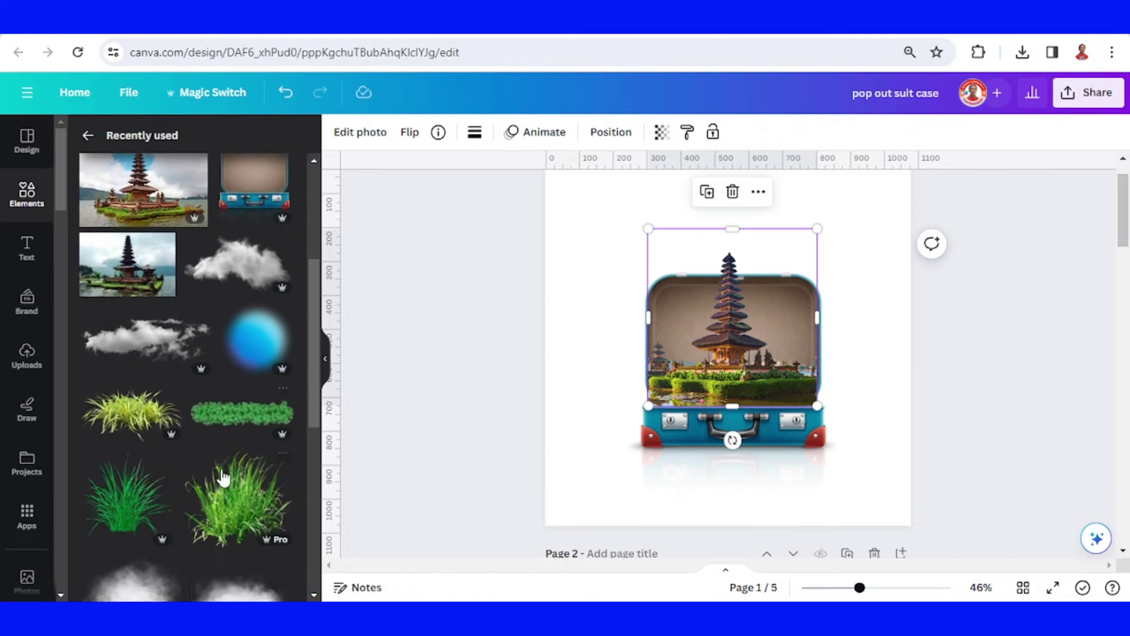
pyautogui.click(283, 462)
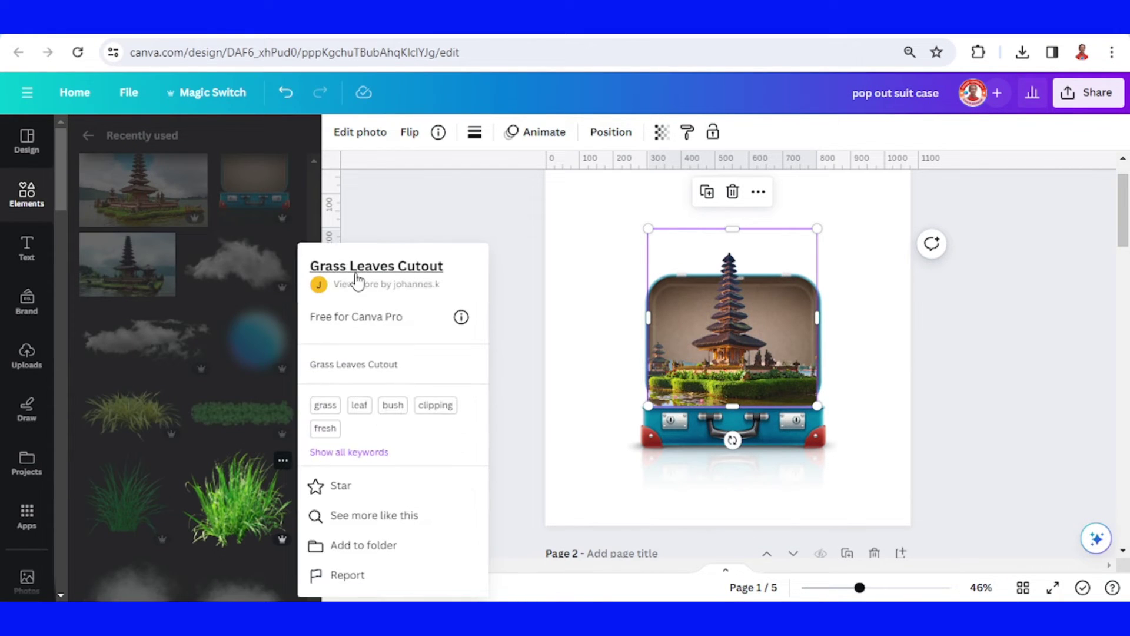
pyautogui.click(256, 473)
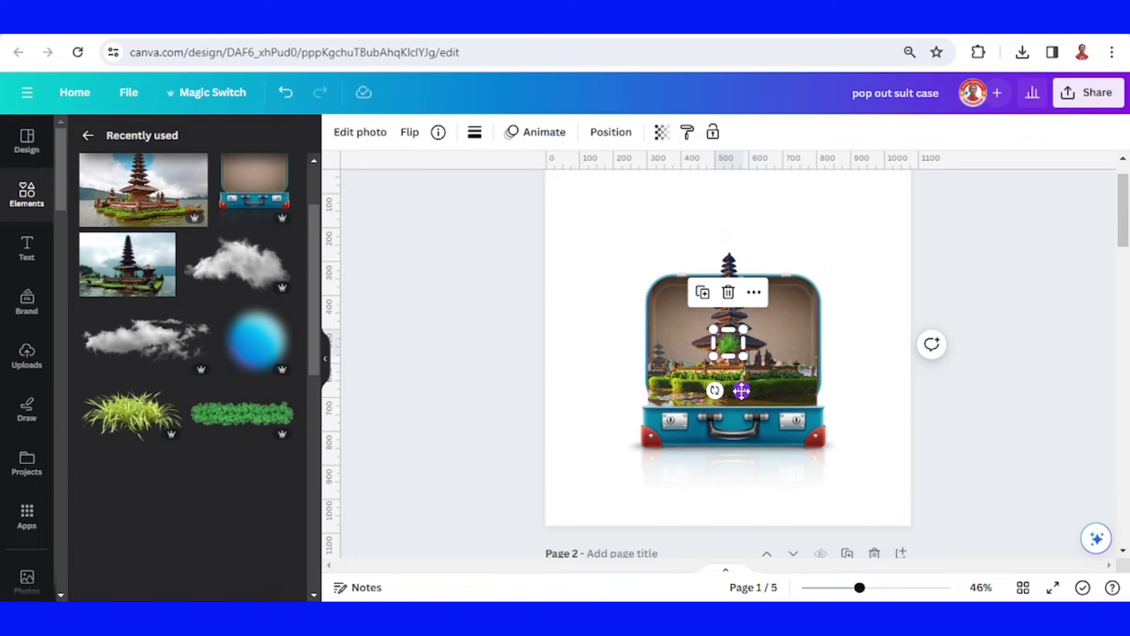
pyautogui.moveTo(741, 391); pyautogui.dragTo(664, 445)
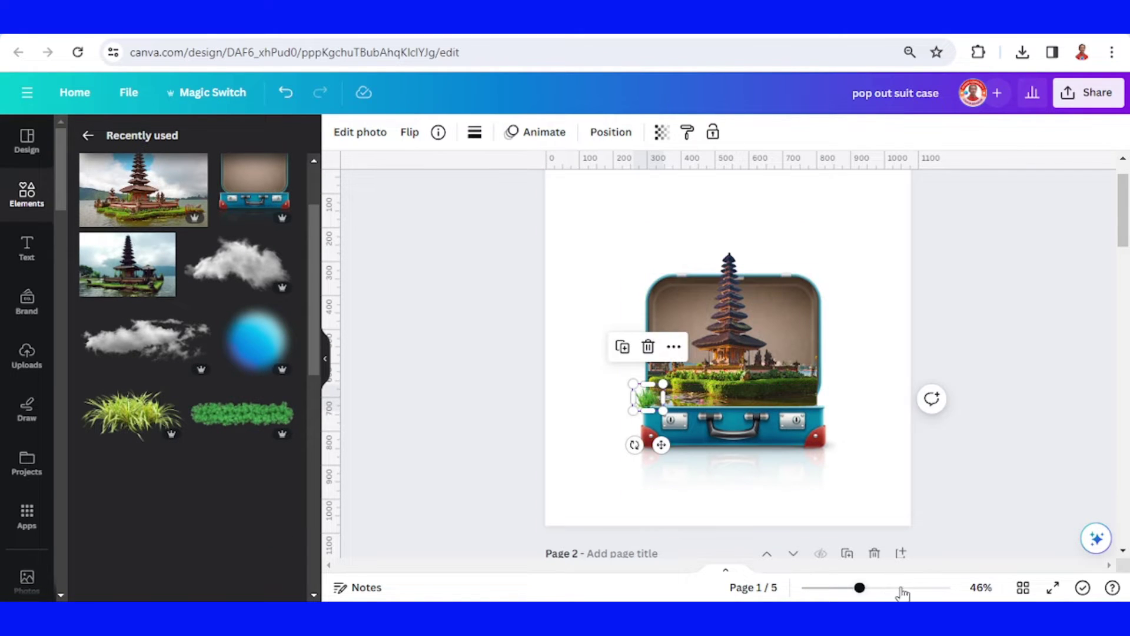
pyautogui.click(901, 588)
pyautogui.moveTo(505, 336); pyautogui.dragTo(513, 336)
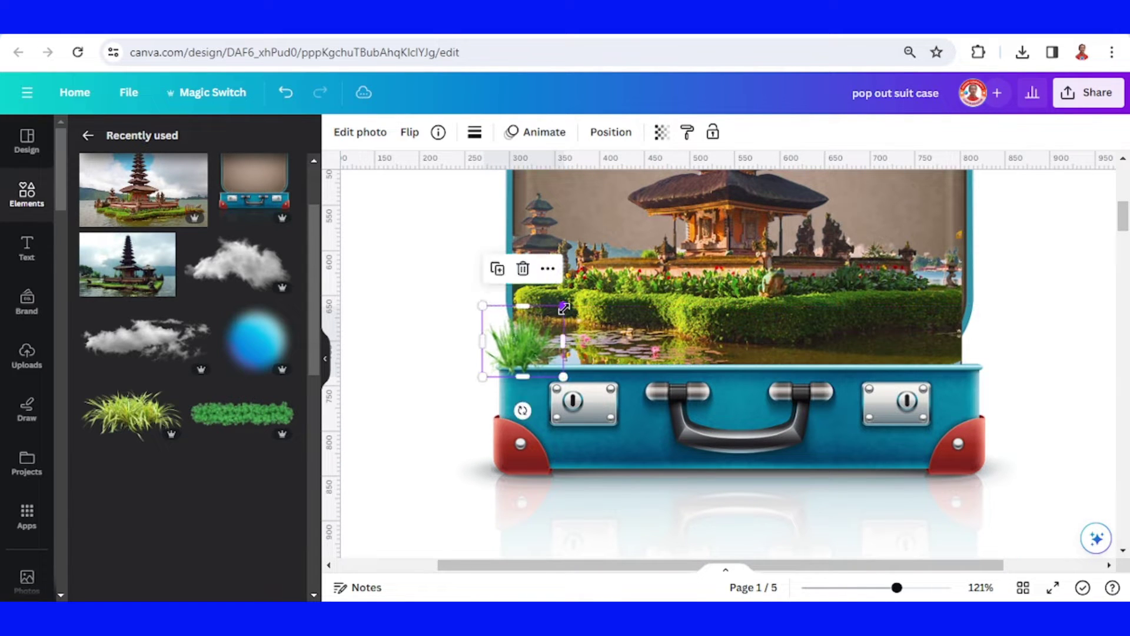
pyautogui.moveTo(564, 306)
pyautogui.mouseDown()
pyautogui.moveTo(606, 269)
pyautogui.moveTo(555, 325)
pyautogui.mouseUp()
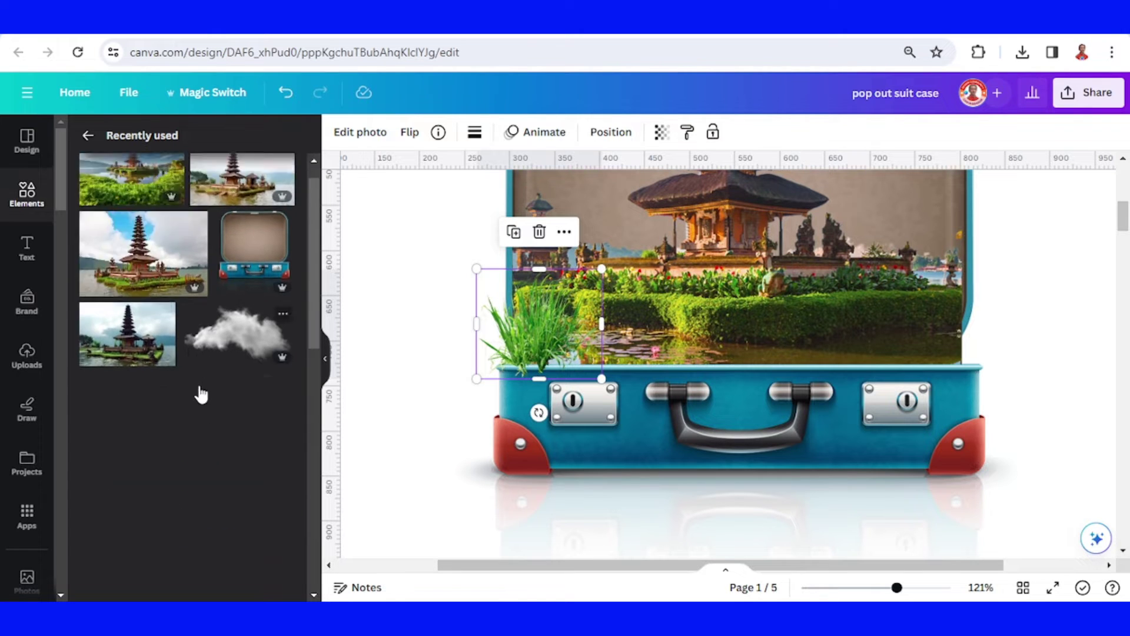
pyautogui.scroll(-5, 197, 392)
pyautogui.scroll(3, 227, 396)
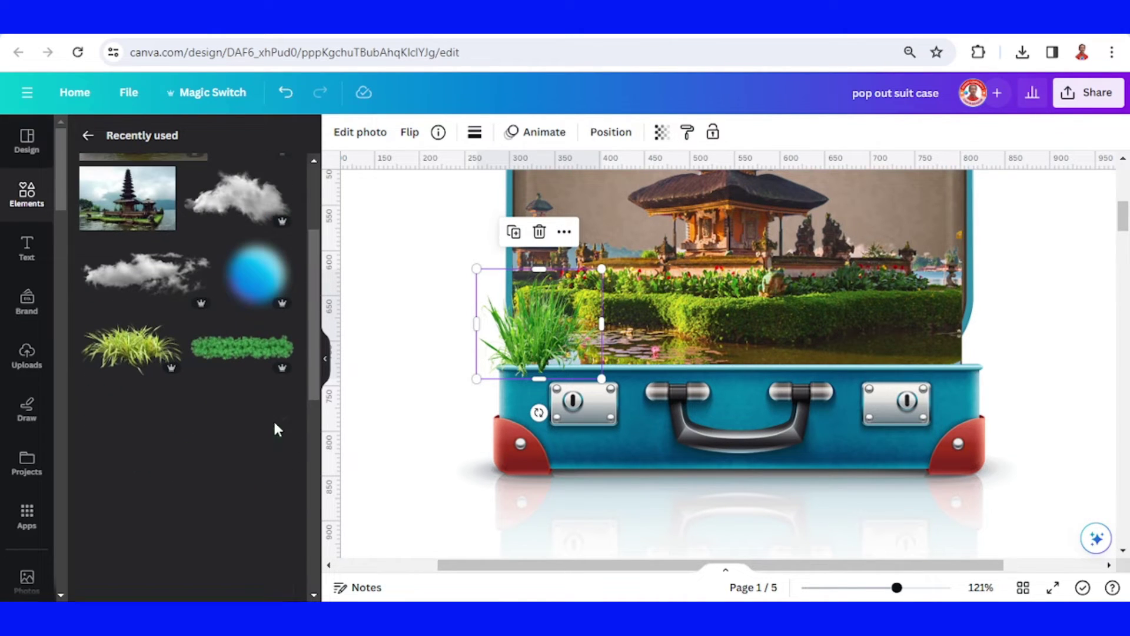
pyautogui.scroll(-2, 241, 465)
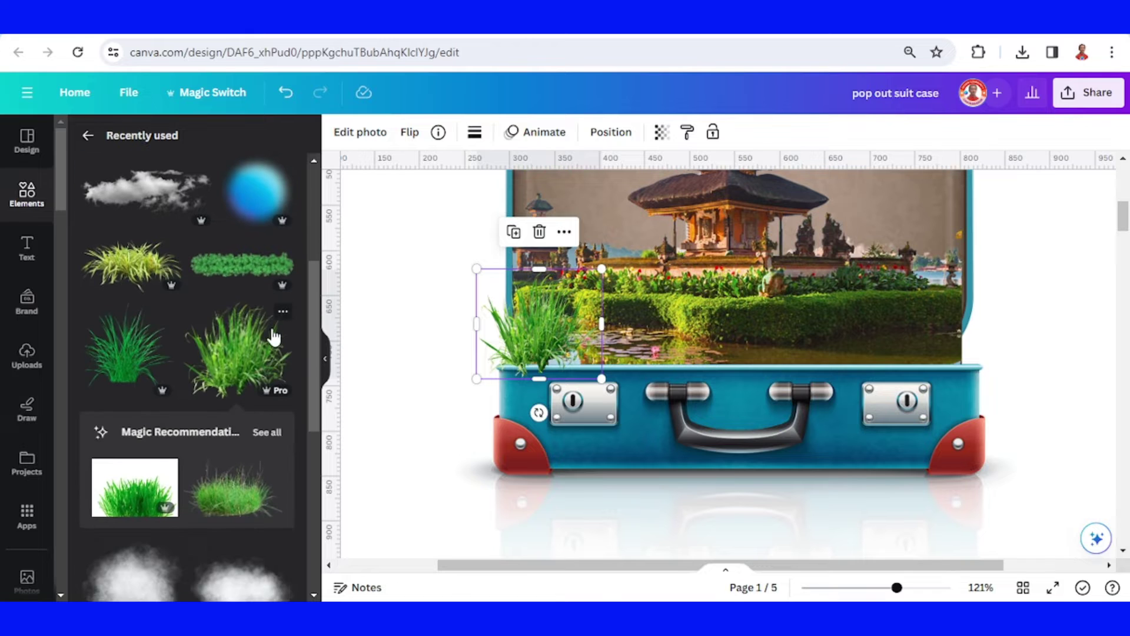
pyautogui.click(284, 312)
pyautogui.click(232, 353)
pyautogui.click(223, 383)
pyautogui.moveTo(726, 208); pyautogui.dragTo(571, 349)
pyautogui.click(571, 270)
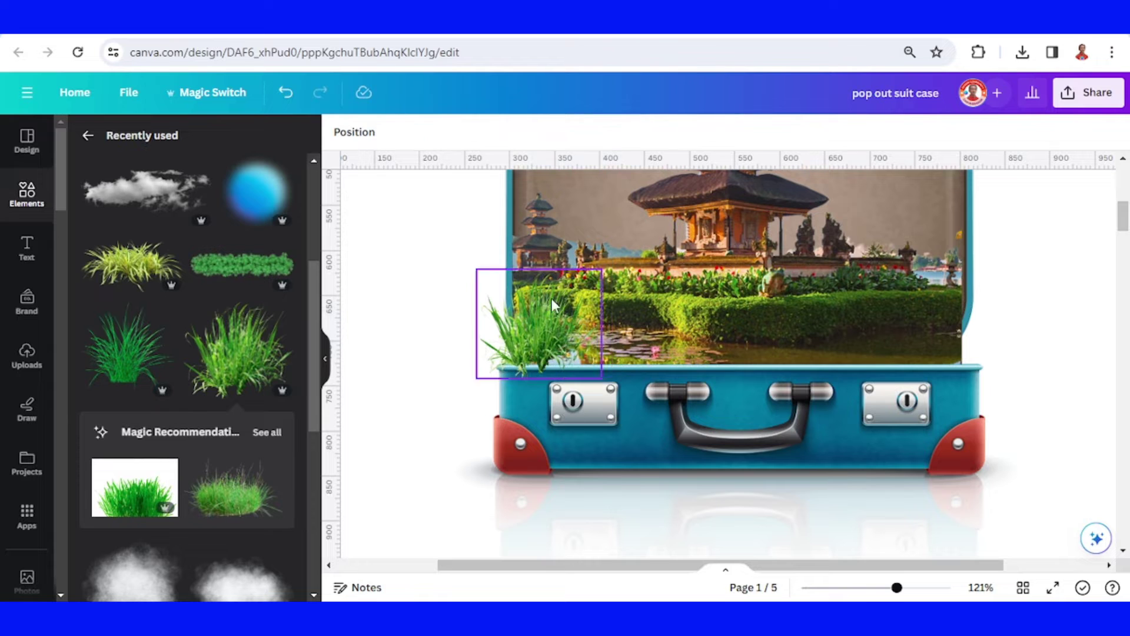
# Add the Reed grass cutout, place it over the grass at the suitcase's left corner and enlarge it
pyautogui.click(159, 309)
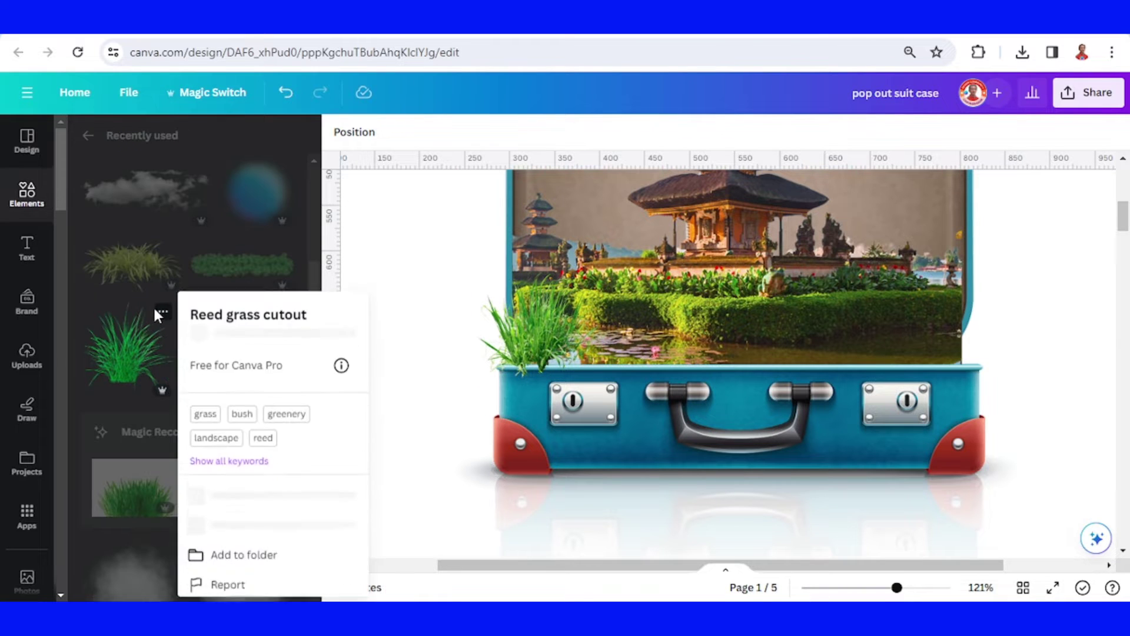
pyautogui.click(127, 336)
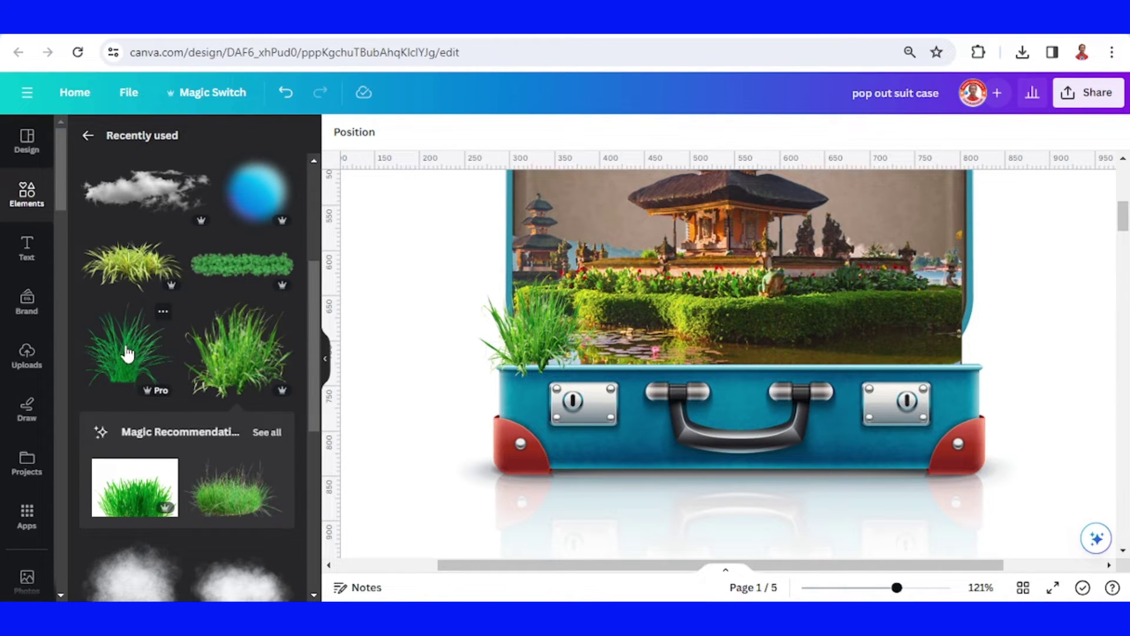
pyautogui.click(128, 354)
pyautogui.moveTo(715, 243); pyautogui.dragTo(578, 315)
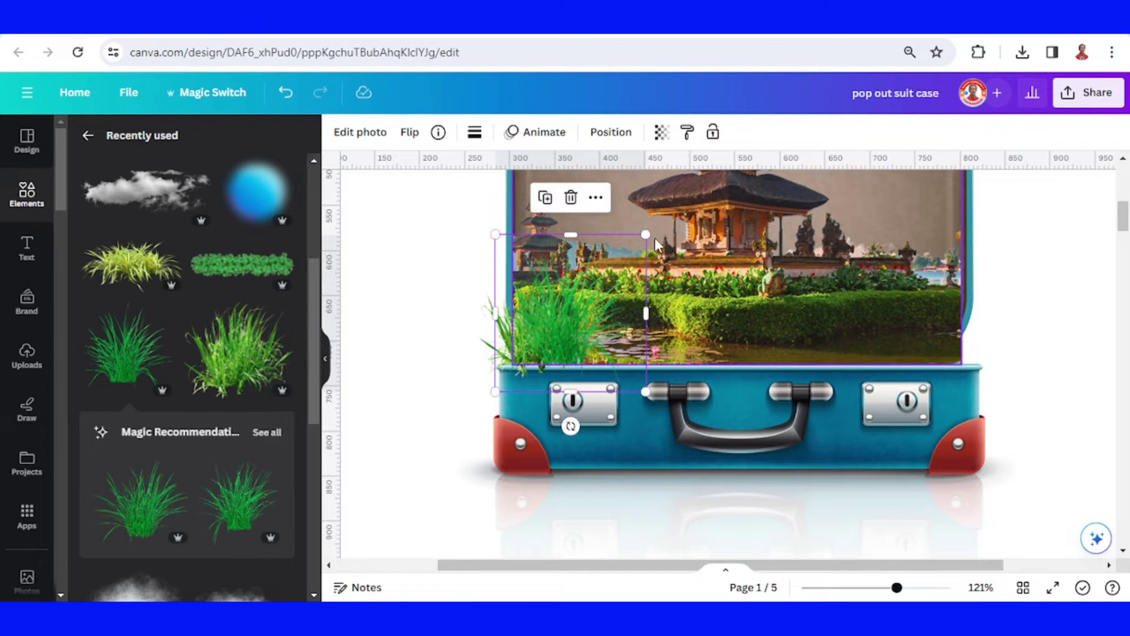
pyautogui.moveTo(647, 236); pyautogui.dragTo(673, 206)
pyautogui.moveTo(600, 321); pyautogui.dragTo(589, 326)
# Send the reed grass one layer backward, behind the first grass clump
pyautogui.rightClick(588, 327)
pyautogui.moveTo(722, 322)
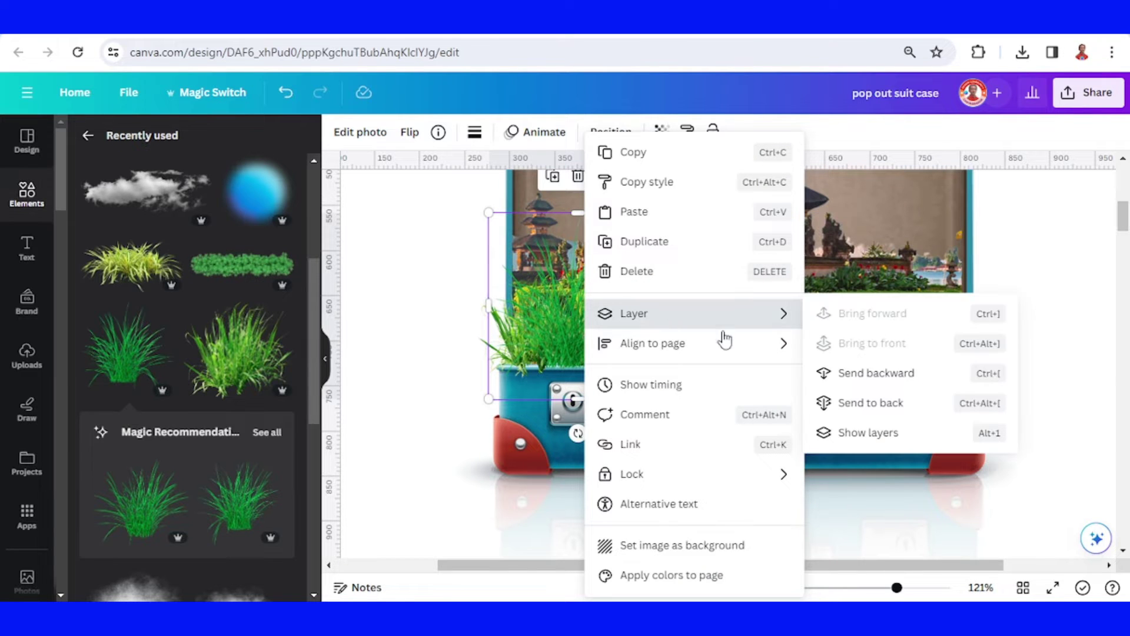
pyautogui.click(897, 387)
pyautogui.click(635, 431)
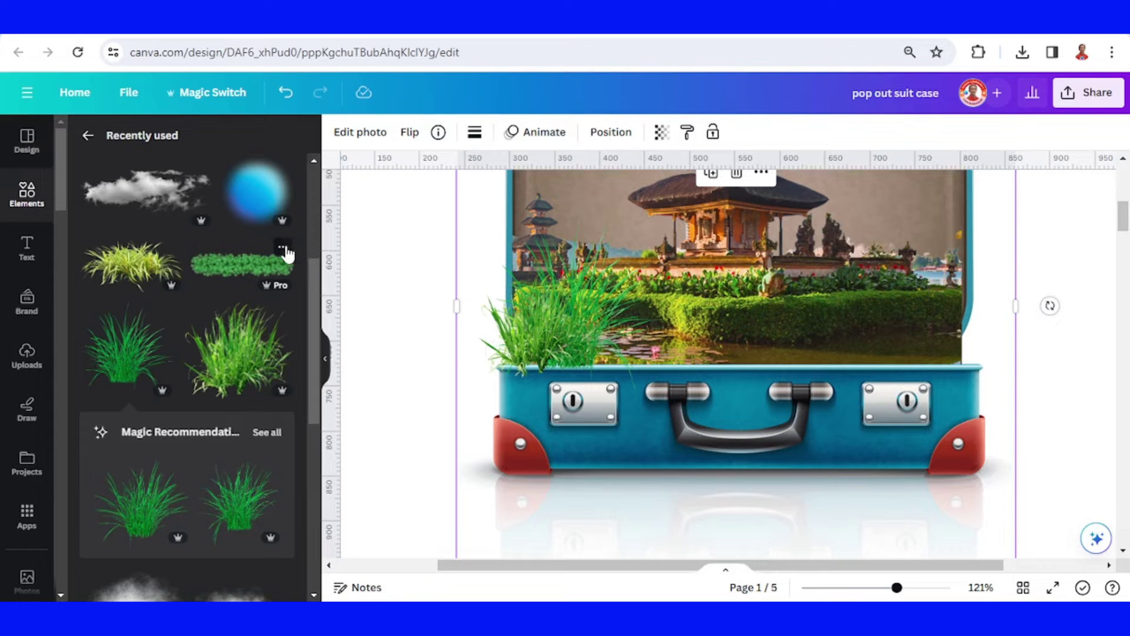
# Add the Top view grass bush, shrink it and place it along the middle of the suitcase's front edge
pyautogui.click(285, 250)
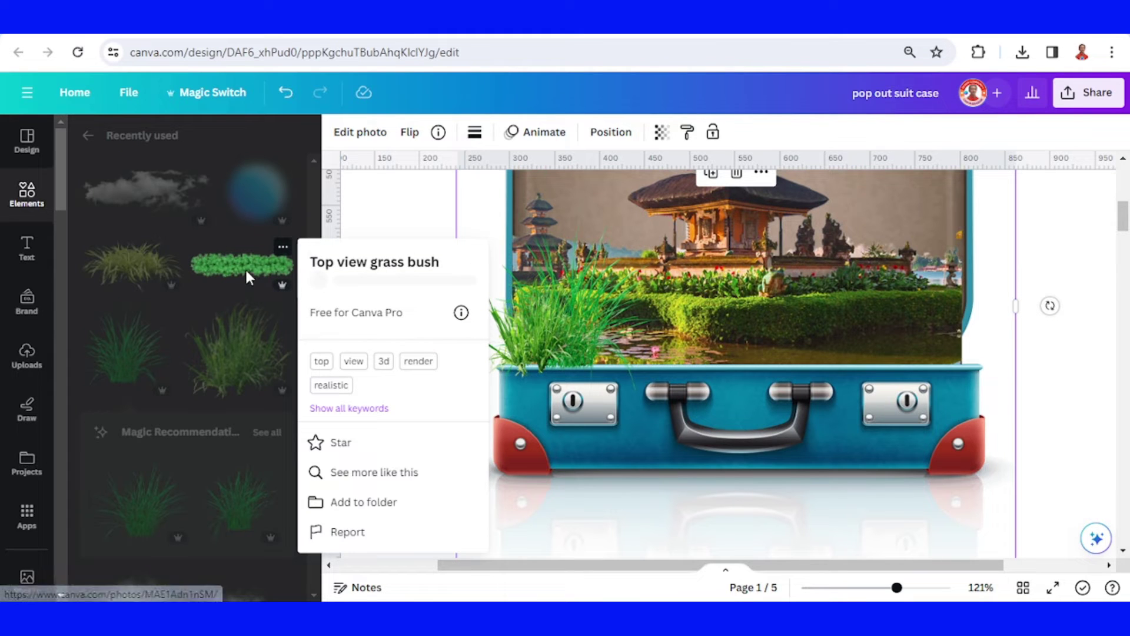
pyautogui.click(247, 277)
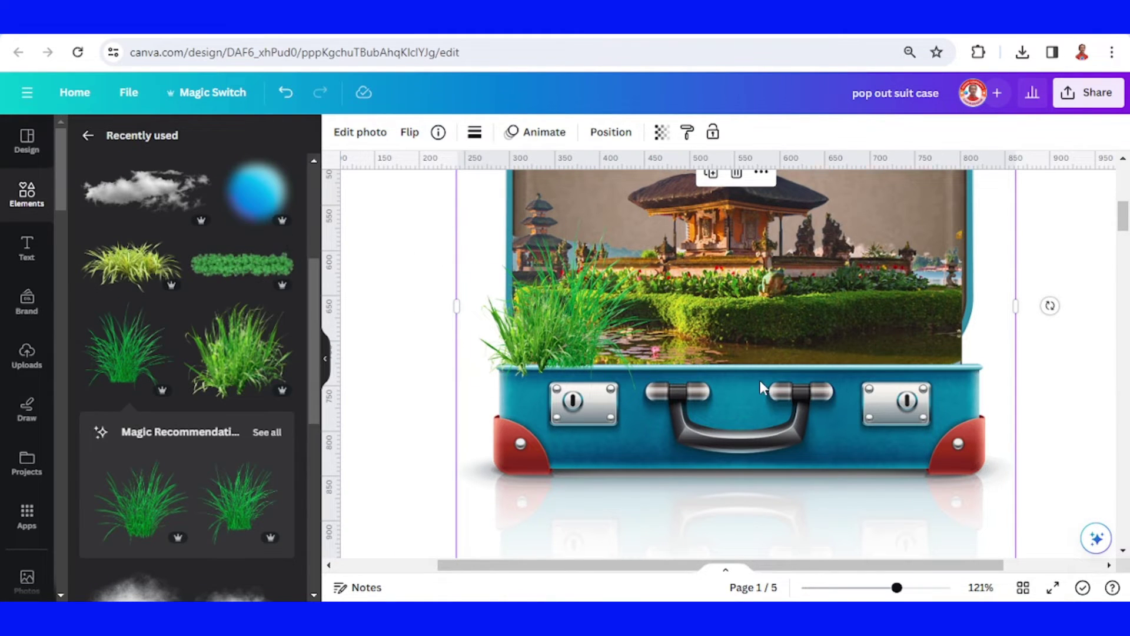
pyautogui.click(242, 265)
pyautogui.moveTo(918, 215); pyautogui.dragTo(897, 411)
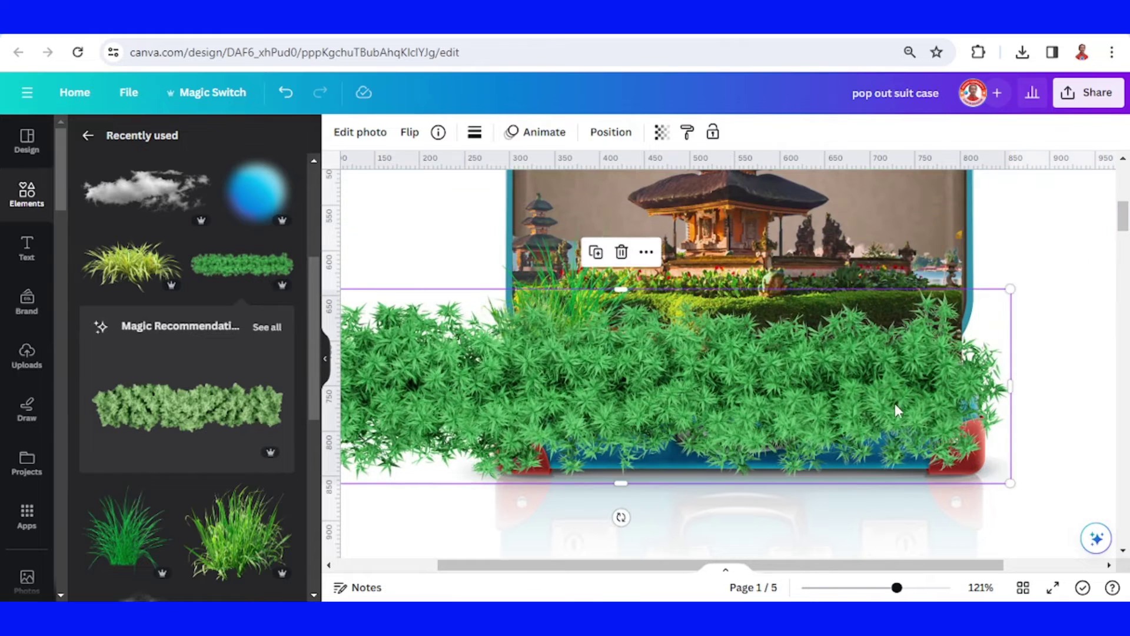
pyautogui.moveTo(1011, 289); pyautogui.dragTo(734, 349)
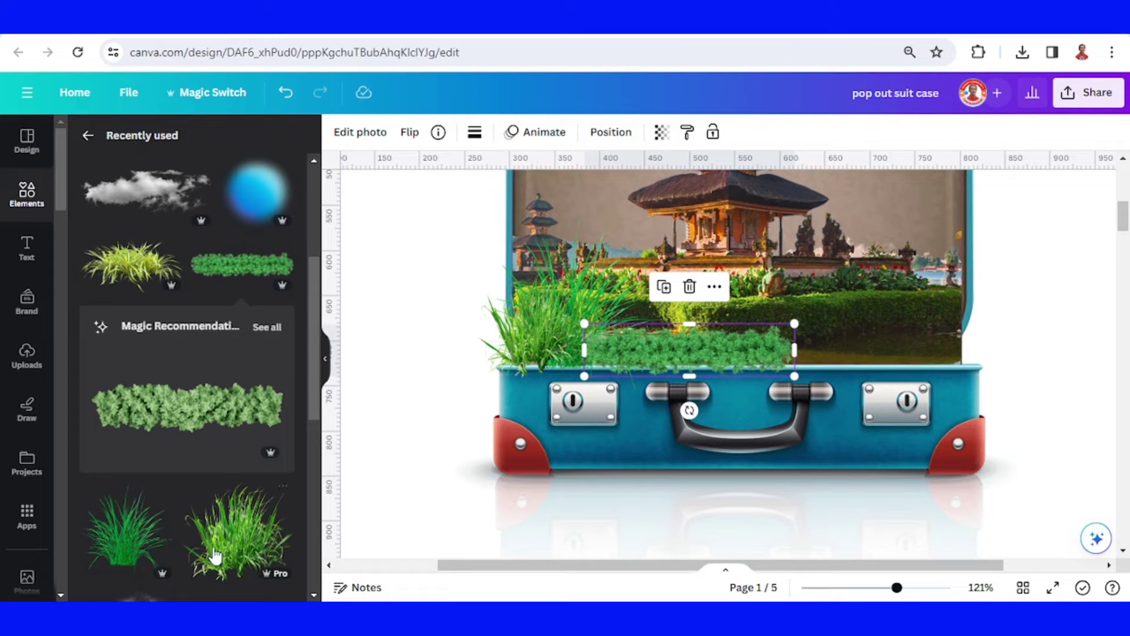
# Add the Variegated Grass on White Background photo beside the bush and duplicate it at the suitcase's right corner
pyautogui.click(171, 248)
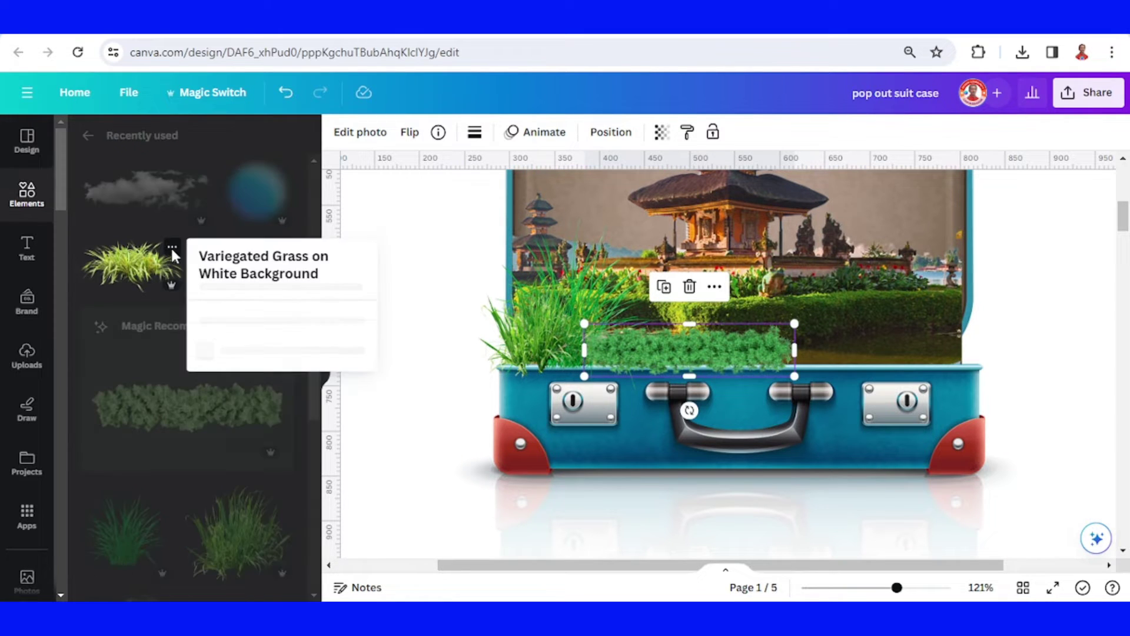
pyautogui.click(125, 275)
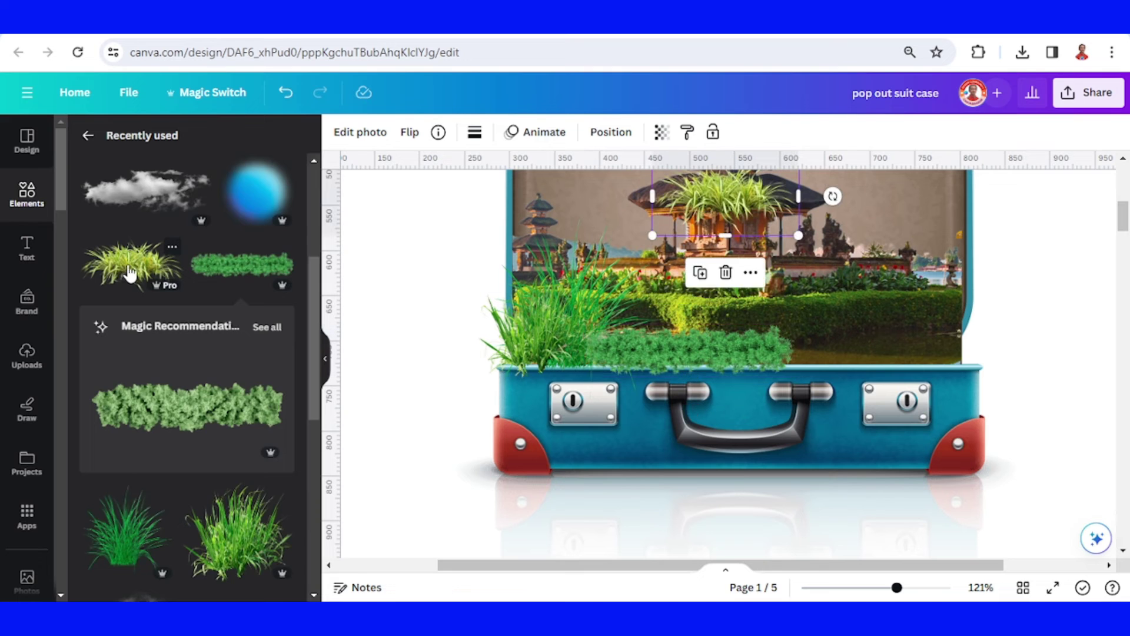
pyautogui.scroll(3, 612, 323)
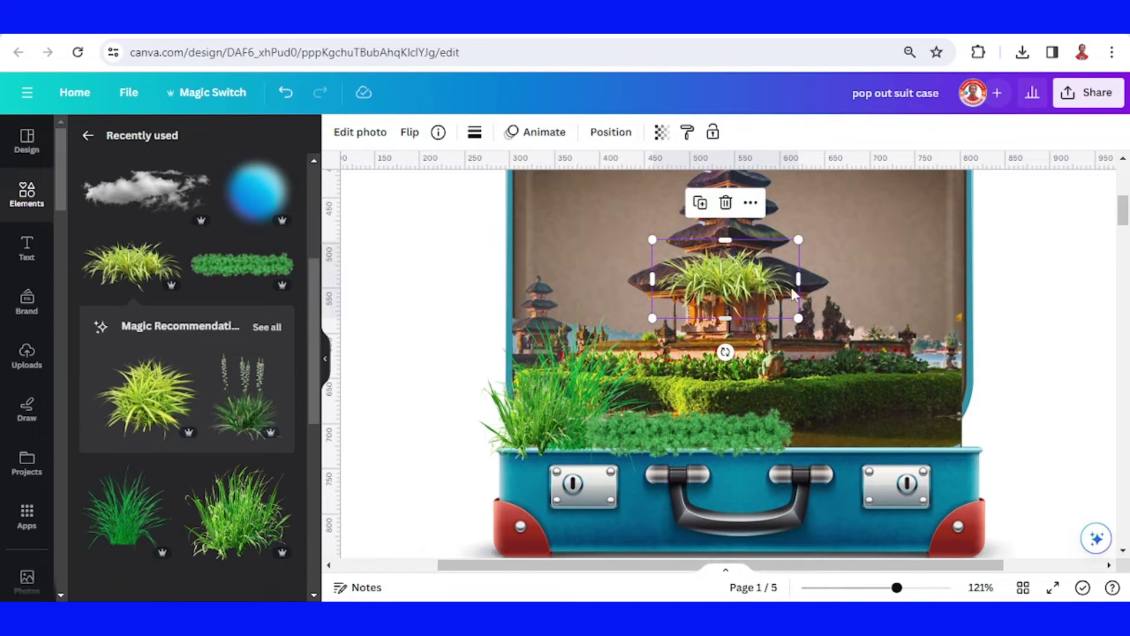
pyautogui.moveTo(725, 283); pyautogui.dragTo(958, 437)
pyautogui.click(799, 357)
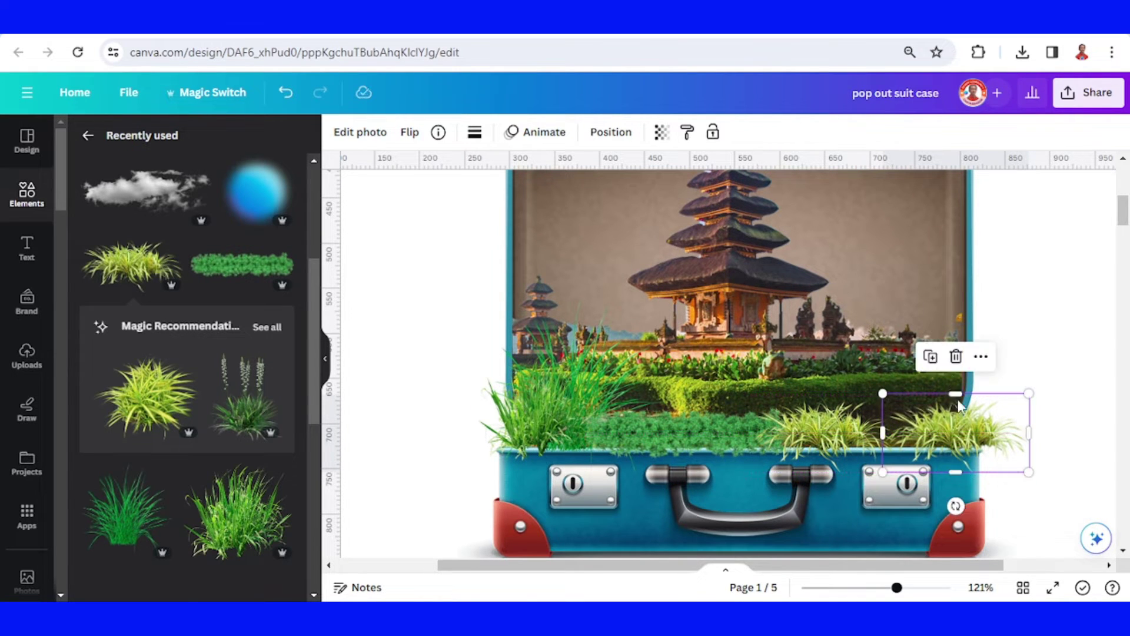
# Duplicate the variegated grass again, enlarge the copy and place it over the gap between the other two clumps
pyautogui.click(930, 357)
pyautogui.moveTo(1046, 443); pyautogui.dragTo(848, 438)
pyautogui.moveTo(967, 388); pyautogui.dragTo(1023, 359)
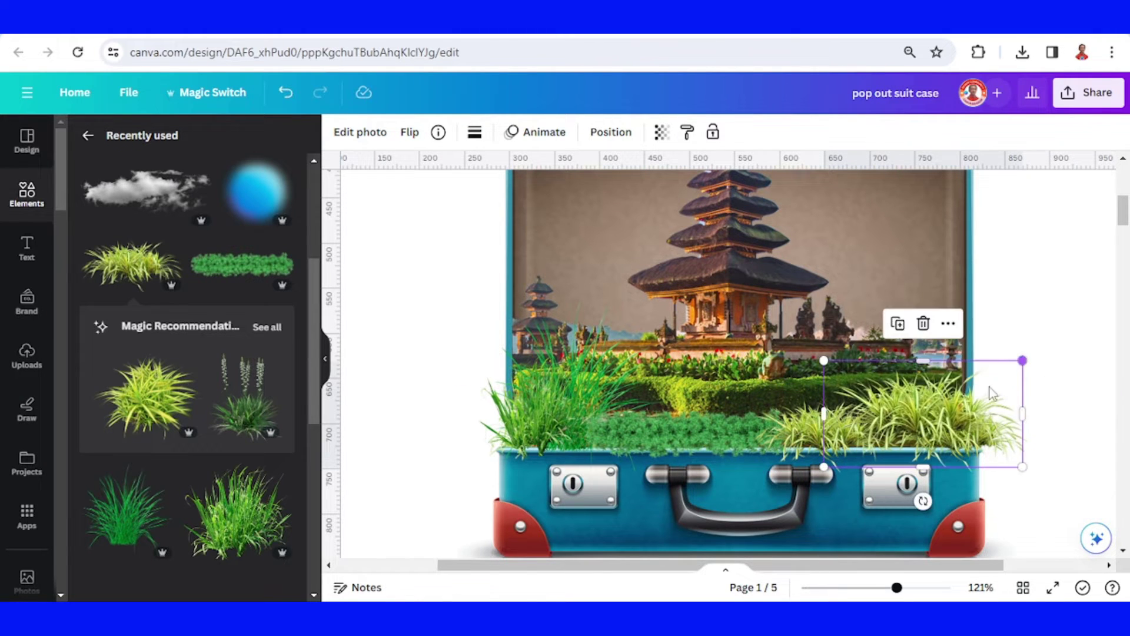
pyautogui.moveTo(933, 408); pyautogui.dragTo(907, 423)
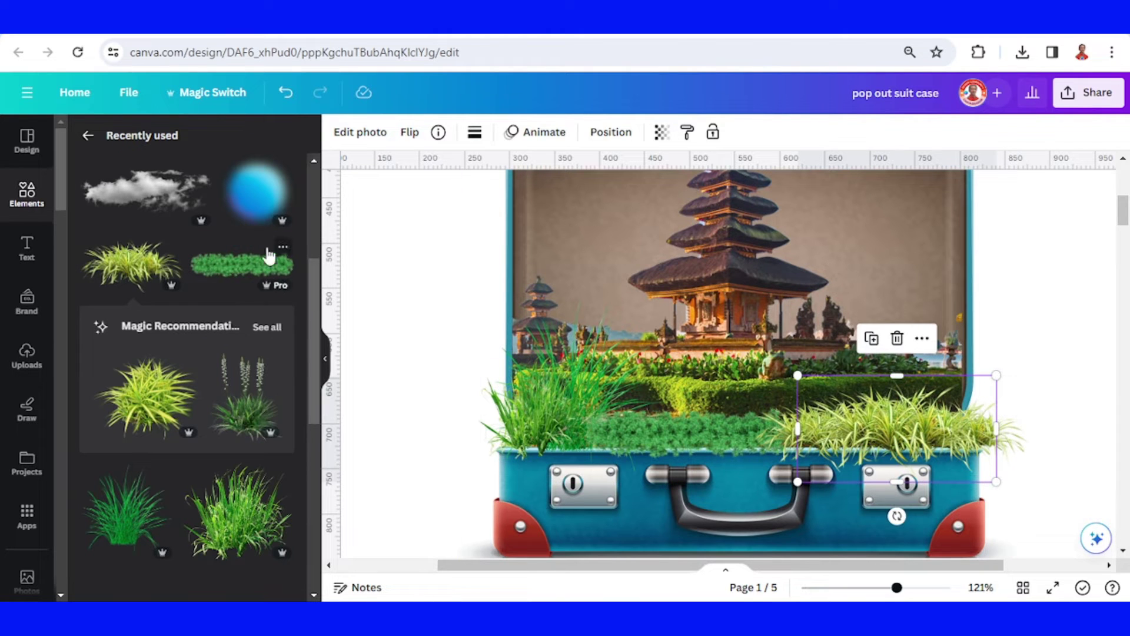
# Add the Blue Blurred Gradient Ball over the left half of the suitcase lid and duplicate it over the right half
pyautogui.click(283, 167)
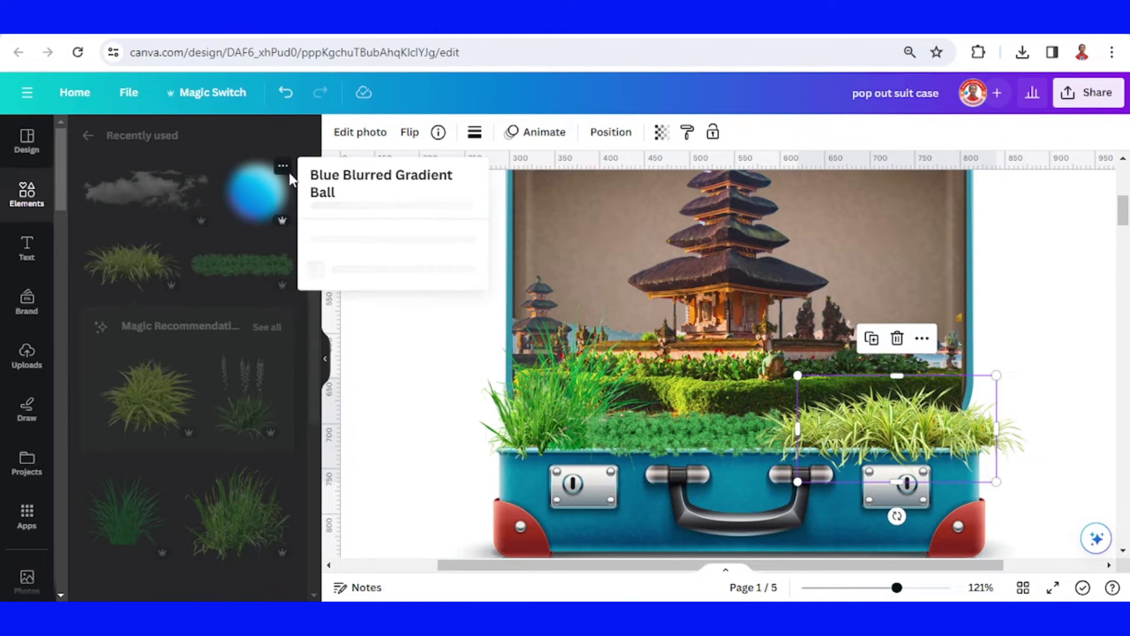
pyautogui.click(253, 207)
pyautogui.click(256, 207)
pyautogui.scroll(5, 706, 322)
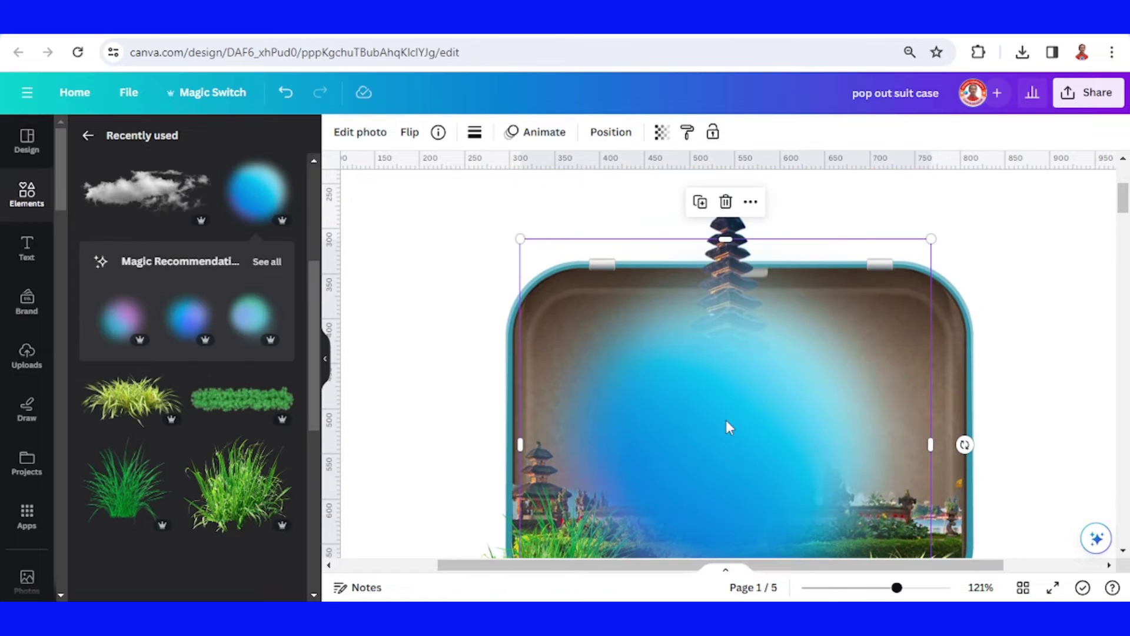
pyautogui.click(613, 419)
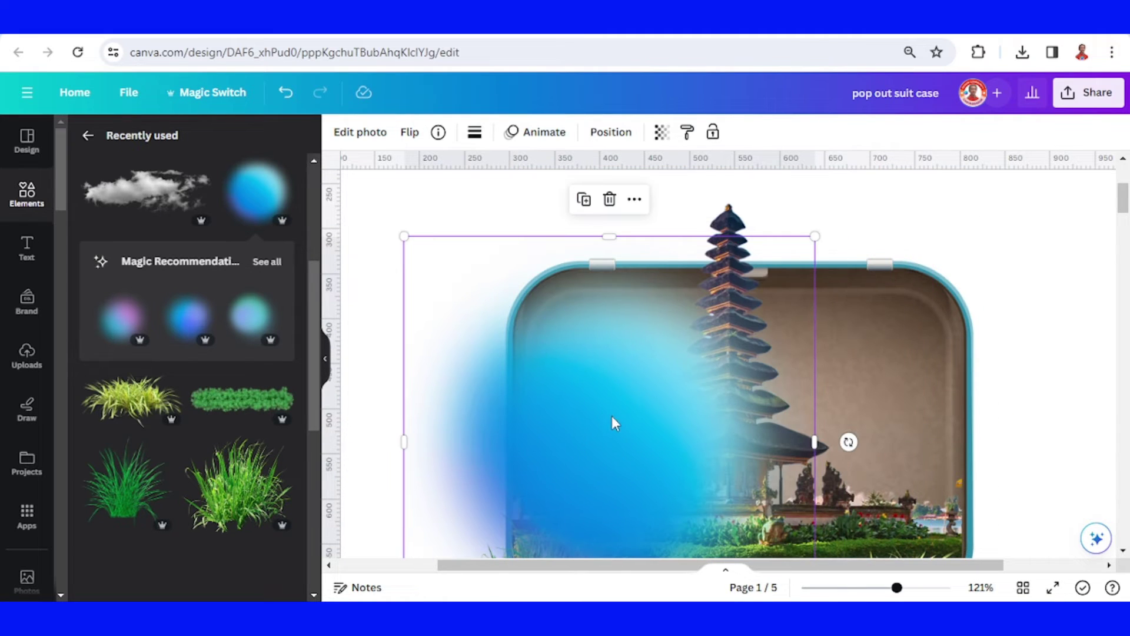
pyautogui.click(875, 589)
pyautogui.click(640, 271)
pyautogui.moveTo(694, 398); pyautogui.dragTo(801, 424)
# Select both blue gradient balls in the layer order and move them directly beneath the temple photo
pyautogui.click(611, 132)
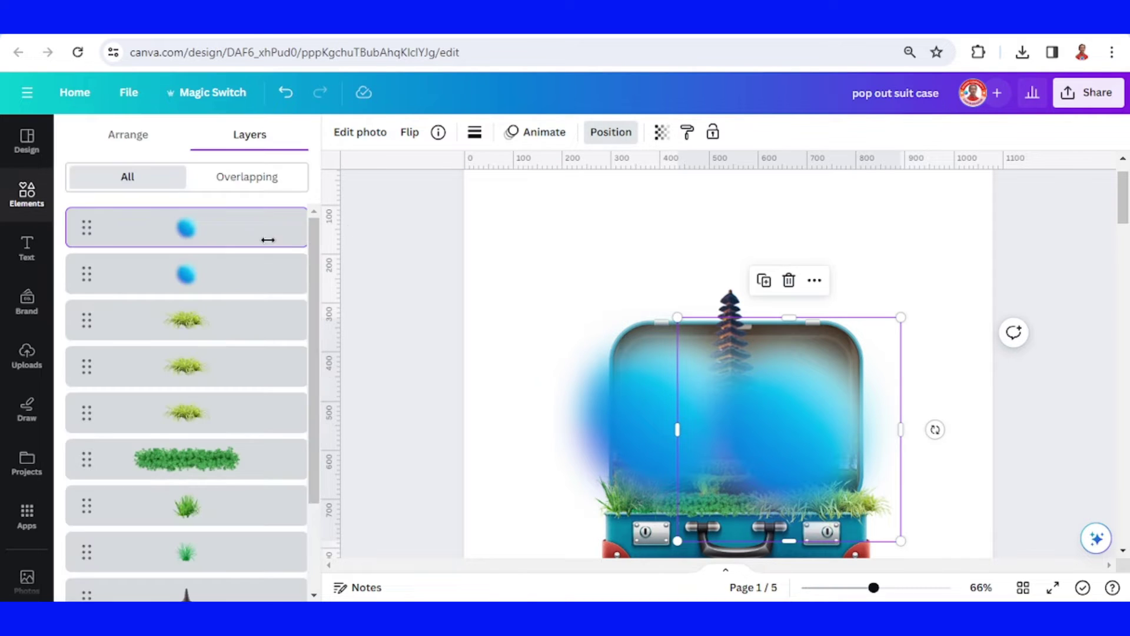
pyautogui.keyDown('shift'); pyautogui.click(239, 275); pyautogui.keyUp('shift')
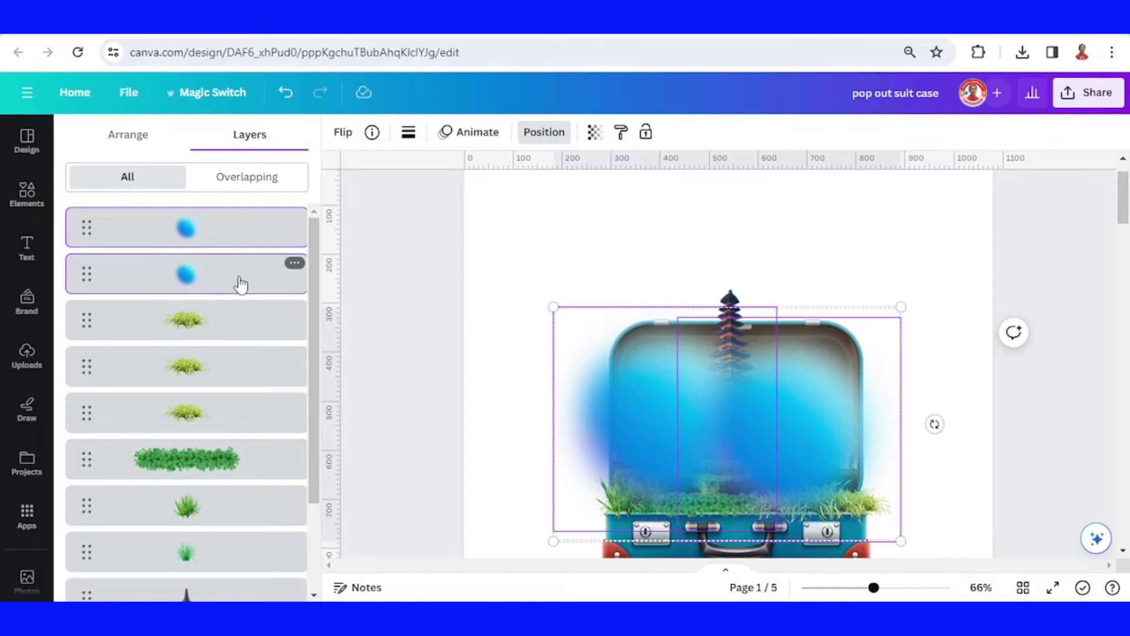
pyautogui.moveTo(230, 242); pyautogui.dragTo(259, 489)
pyautogui.scroll(5, 1001, 410)
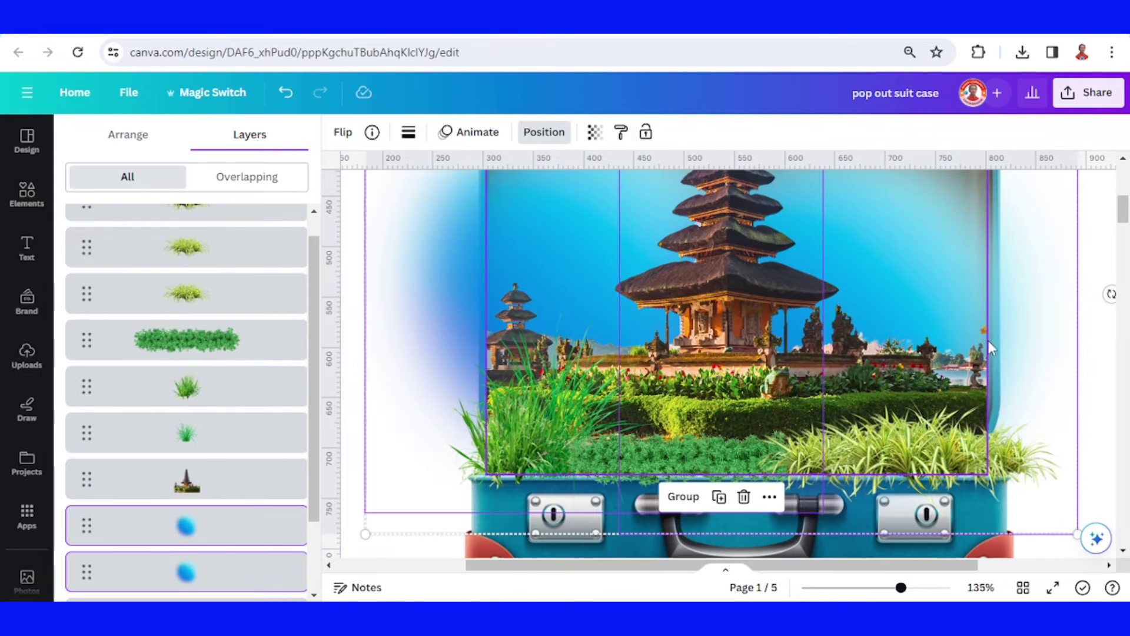
# Duplicate the short green grass clump, place the copy at the suitcase's right corner and layer it directly beneath the variegated grass
pyautogui.click(515, 417)
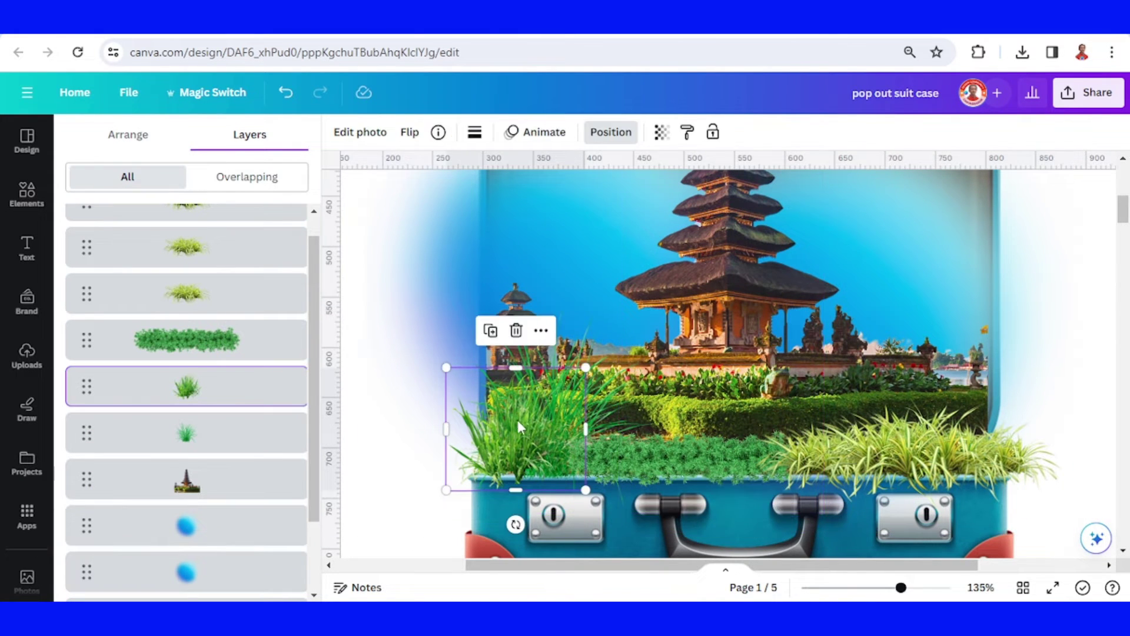
pyautogui.click(490, 331)
pyautogui.moveTo(588, 436); pyautogui.dragTo(1004, 402)
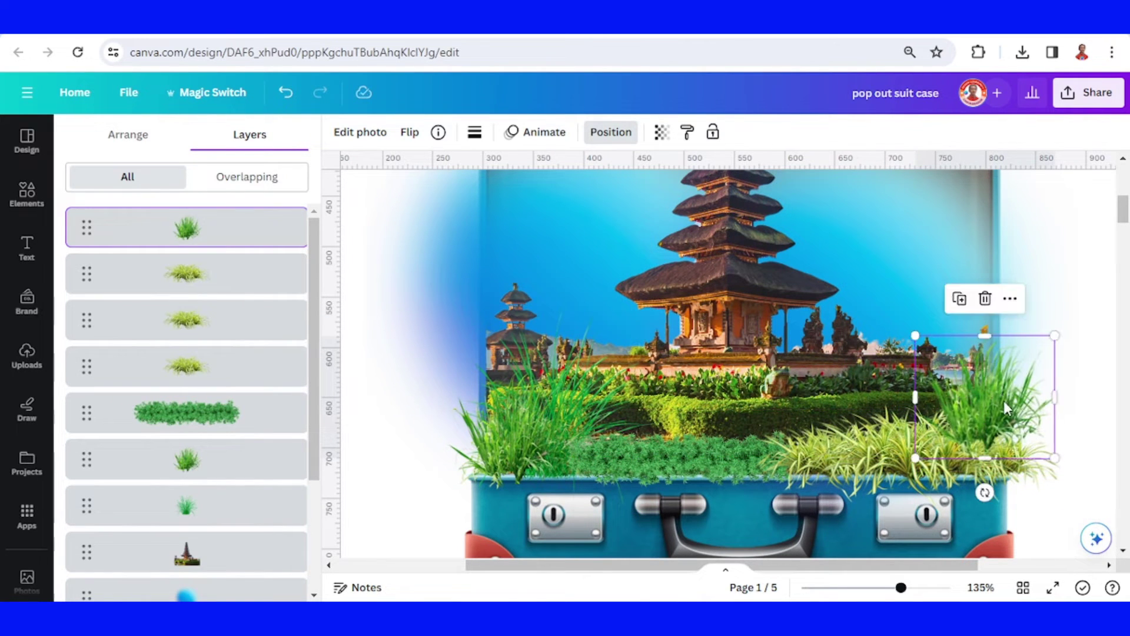
pyautogui.moveTo(230, 233); pyautogui.dragTo(212, 374)
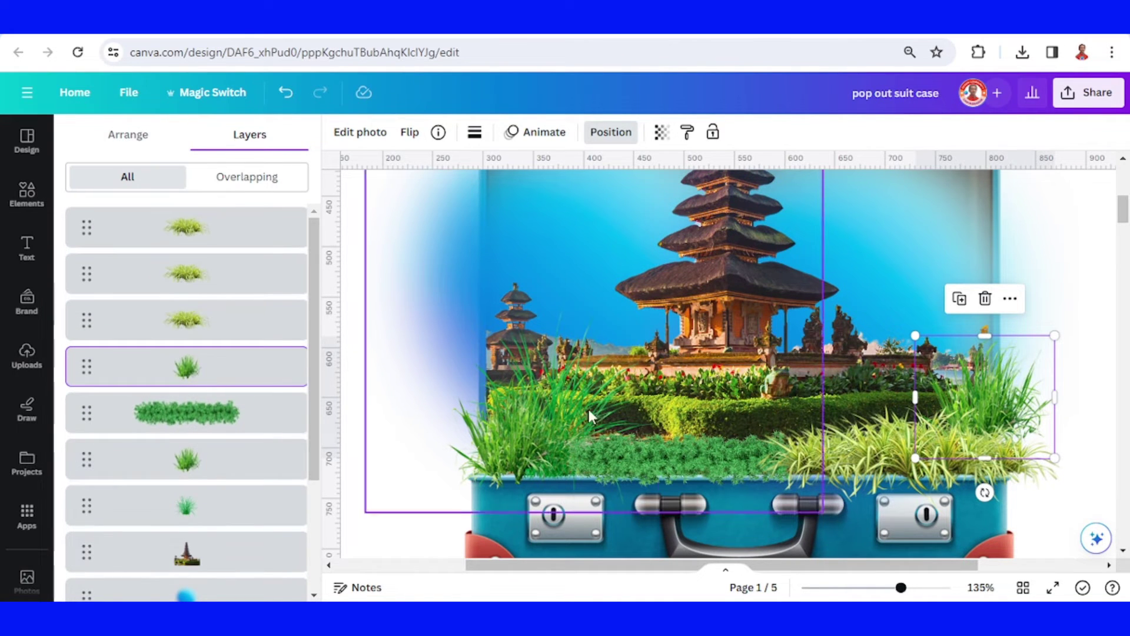
# Duplicate the tall green grass, place the copy over the suitcase's left edge and layer it directly above the temple photo
pyautogui.click(515, 337)
pyautogui.click(533, 266)
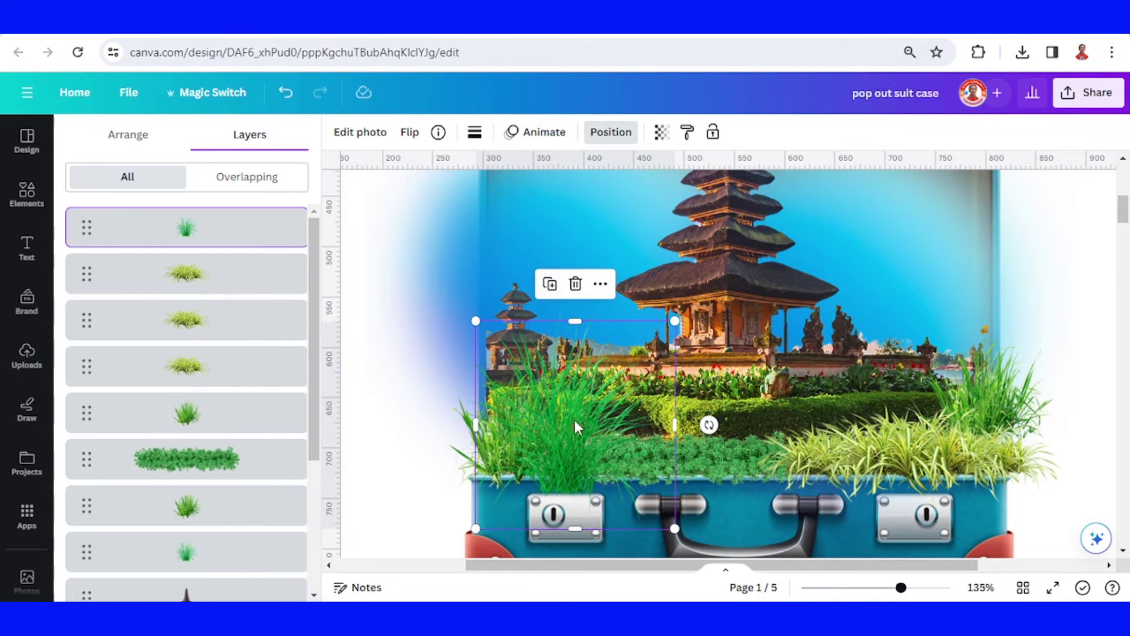
pyautogui.moveTo(575, 422); pyautogui.dragTo(502, 367)
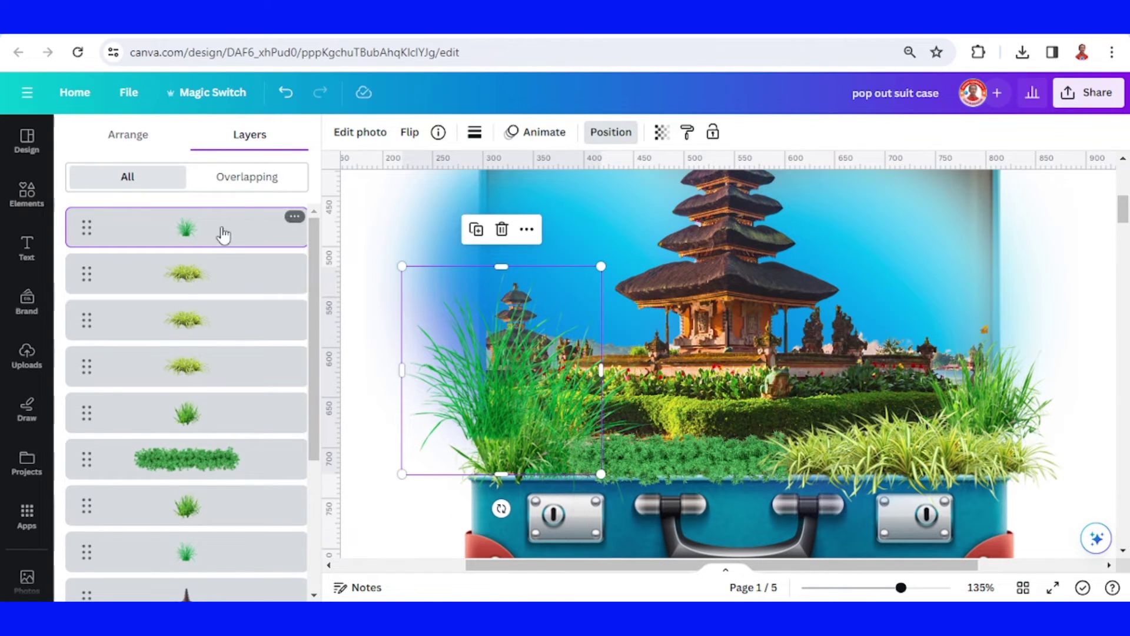
pyautogui.moveTo(223, 234); pyautogui.dragTo(234, 478)
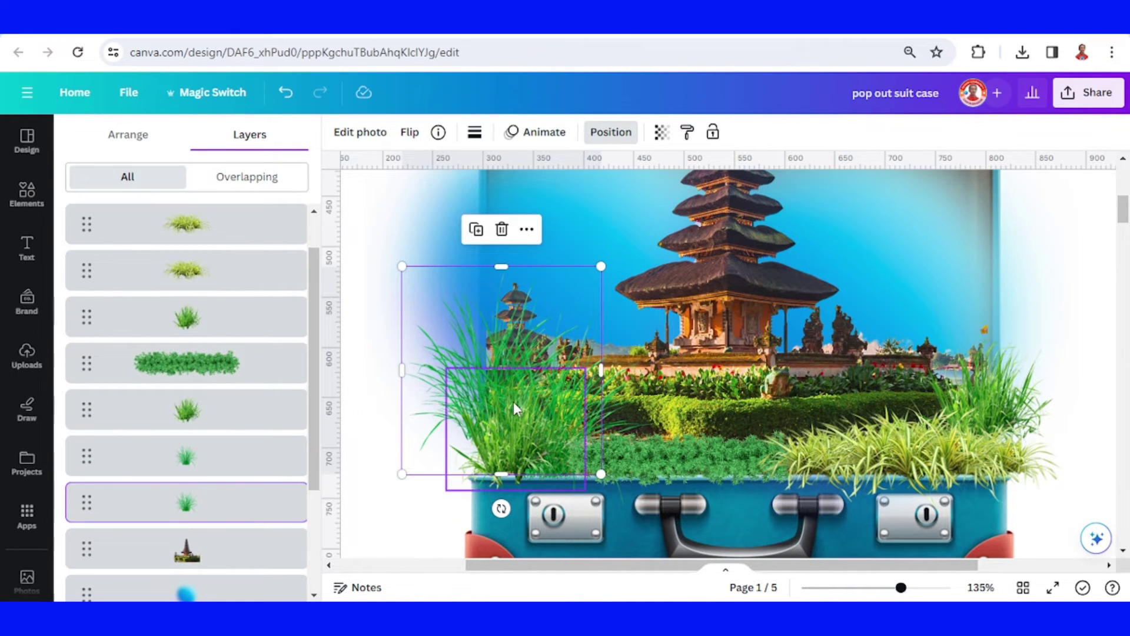
# Add the White Clouds Cutout photo over the left half of the suitcase lid and enlarge it slightly
pyautogui.moveTo(898, 597); pyautogui.dragTo(880, 595)
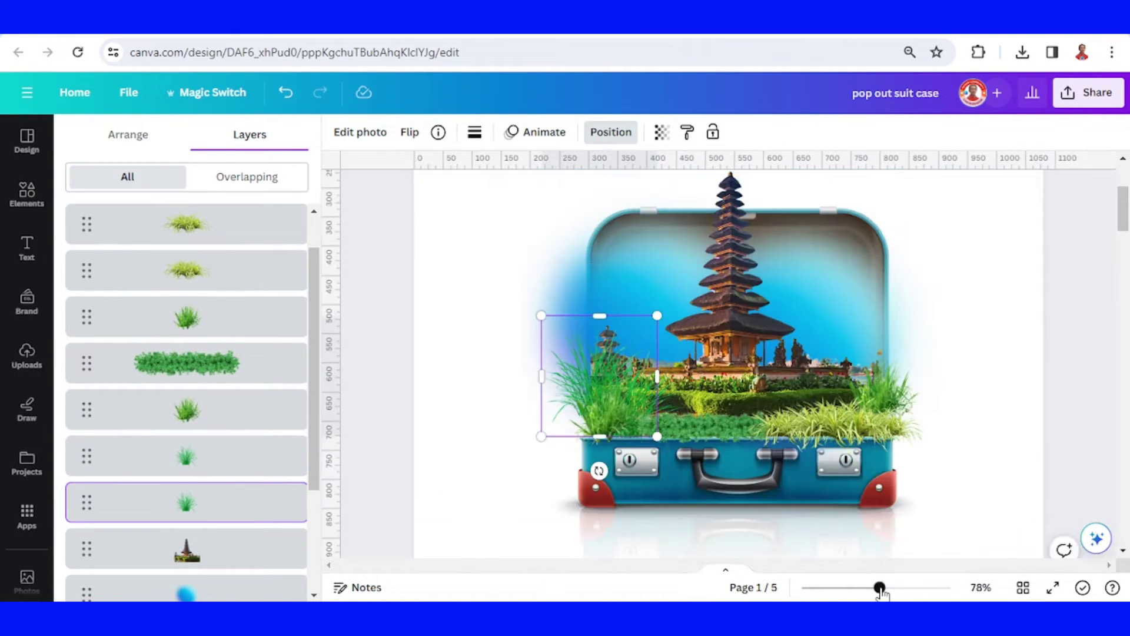
pyautogui.scroll(-3, 290, 406)
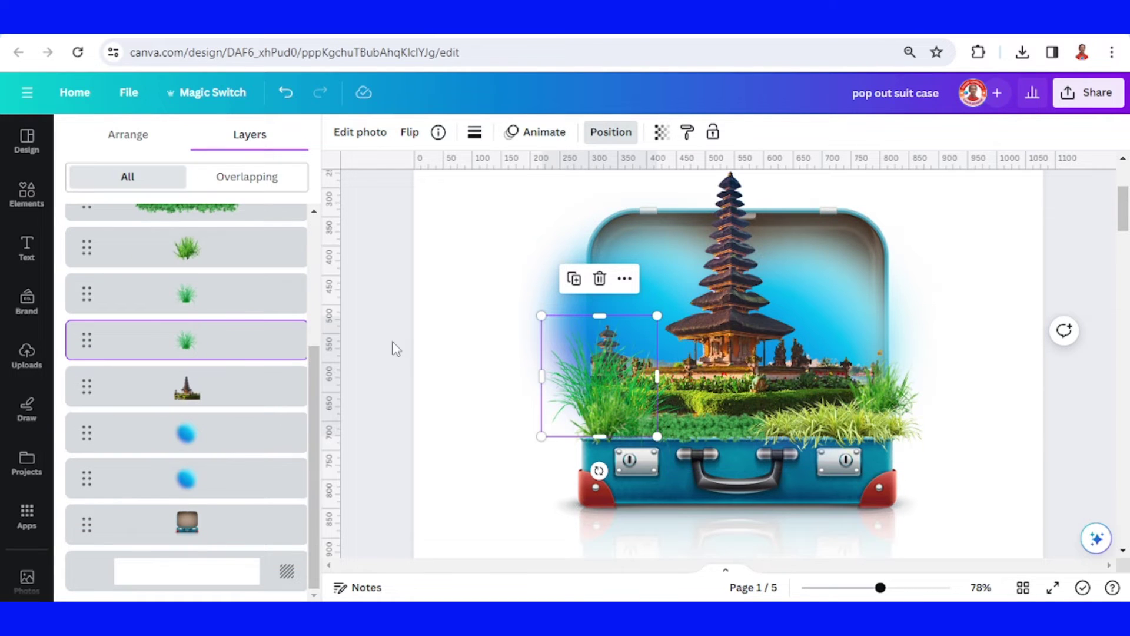
pyautogui.press('Escape')
pyautogui.scroll(3, 353, 339)
pyautogui.scroll(3, 218, 306)
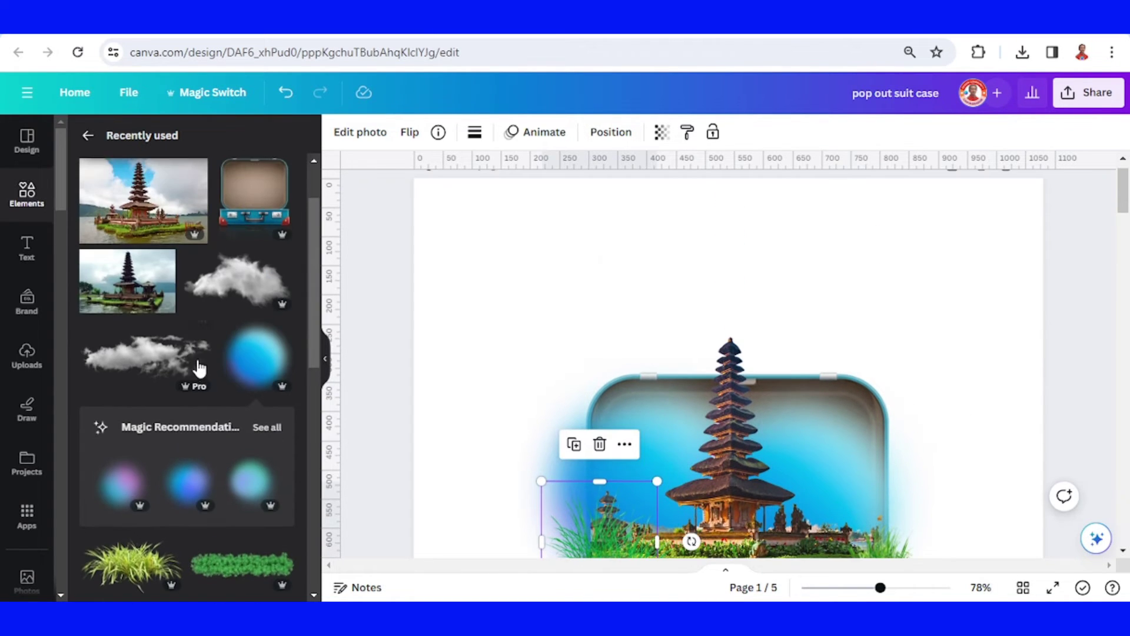
pyautogui.click(202, 331)
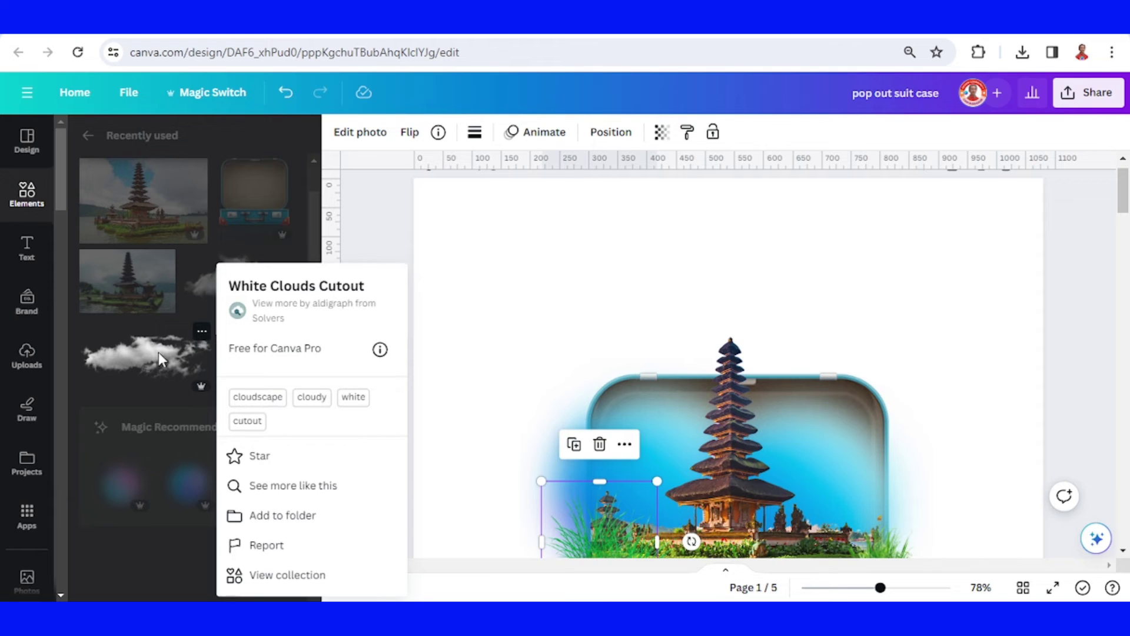
pyautogui.click(145, 357)
pyautogui.moveTo(761, 503); pyautogui.dragTo(649, 474)
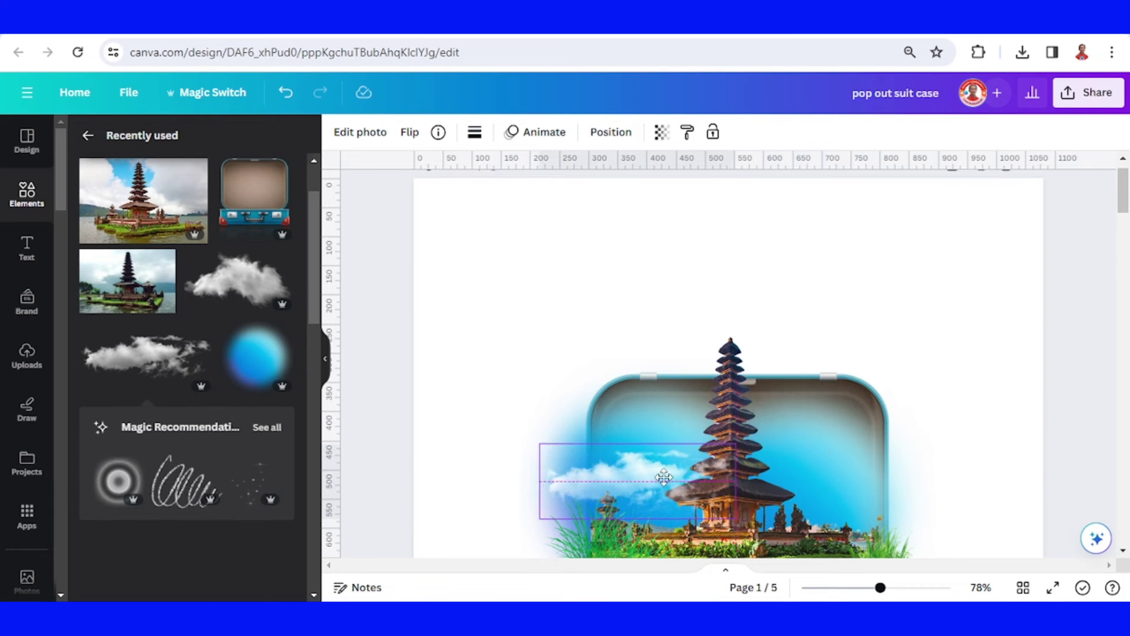
pyautogui.moveTo(745, 444); pyautogui.dragTo(782, 433)
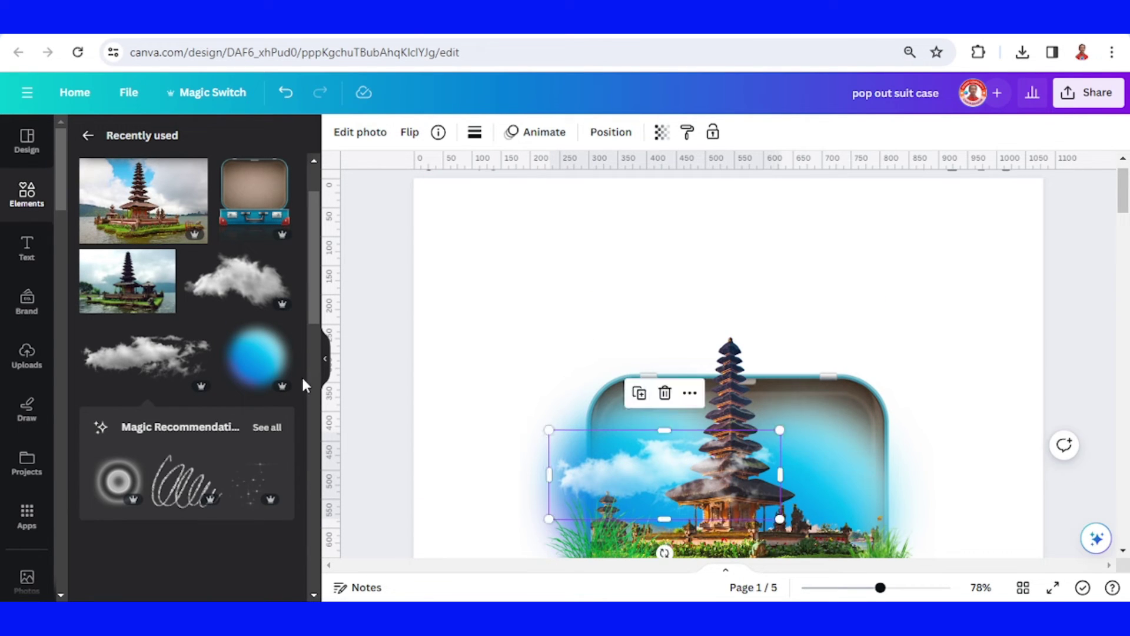
# Add the White Cloud Cutout photo over the right half of the lid and a smaller one beside the temple's spire
pyautogui.click(284, 262)
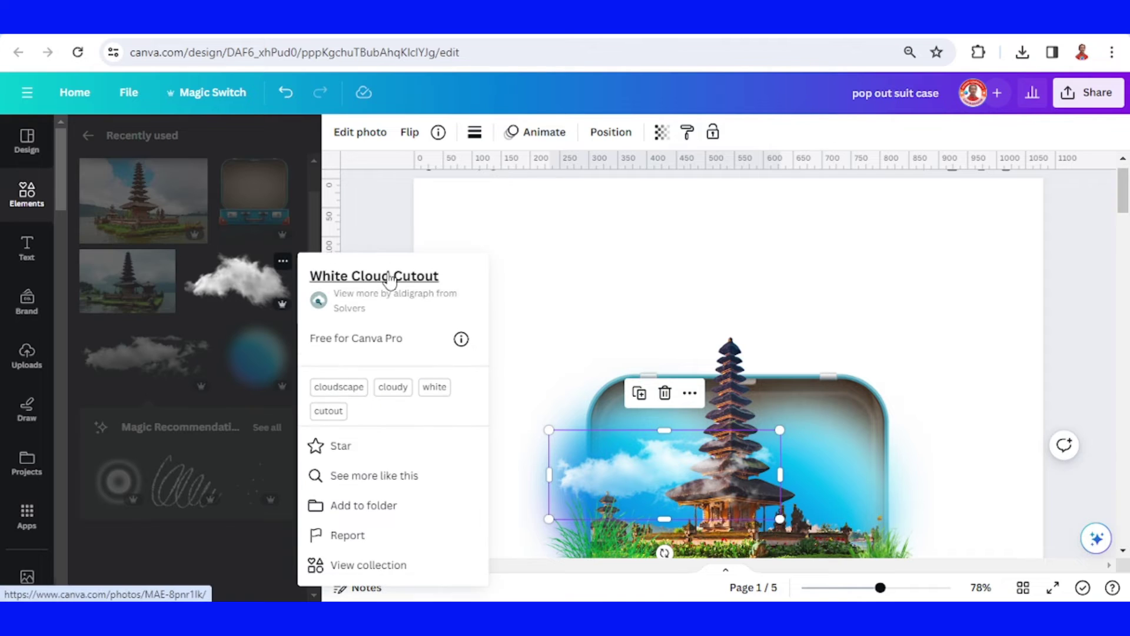
pyautogui.click(250, 288)
pyautogui.click(238, 292)
pyautogui.moveTo(744, 504); pyautogui.dragTo(745, 404)
pyautogui.moveTo(697, 376); pyautogui.dragTo(702, 387)
# Select all three clouds in the layer order and move them directly beneath the temple photo
pyautogui.click(612, 132)
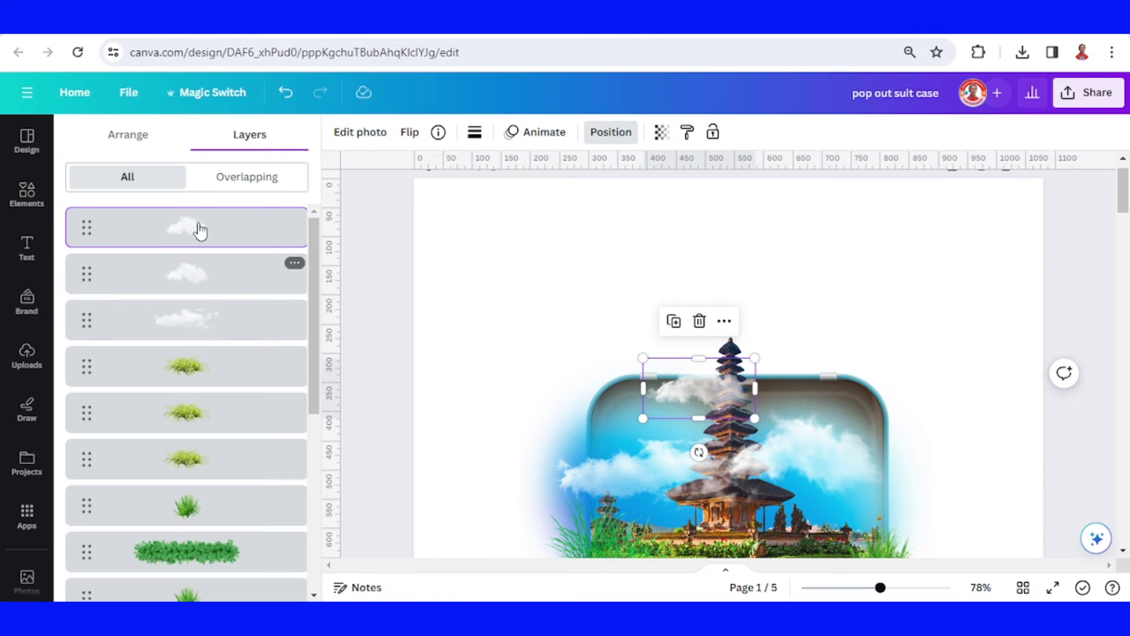
pyautogui.keyDown('shift'); pyautogui.click(217, 328); pyautogui.keyUp('shift')
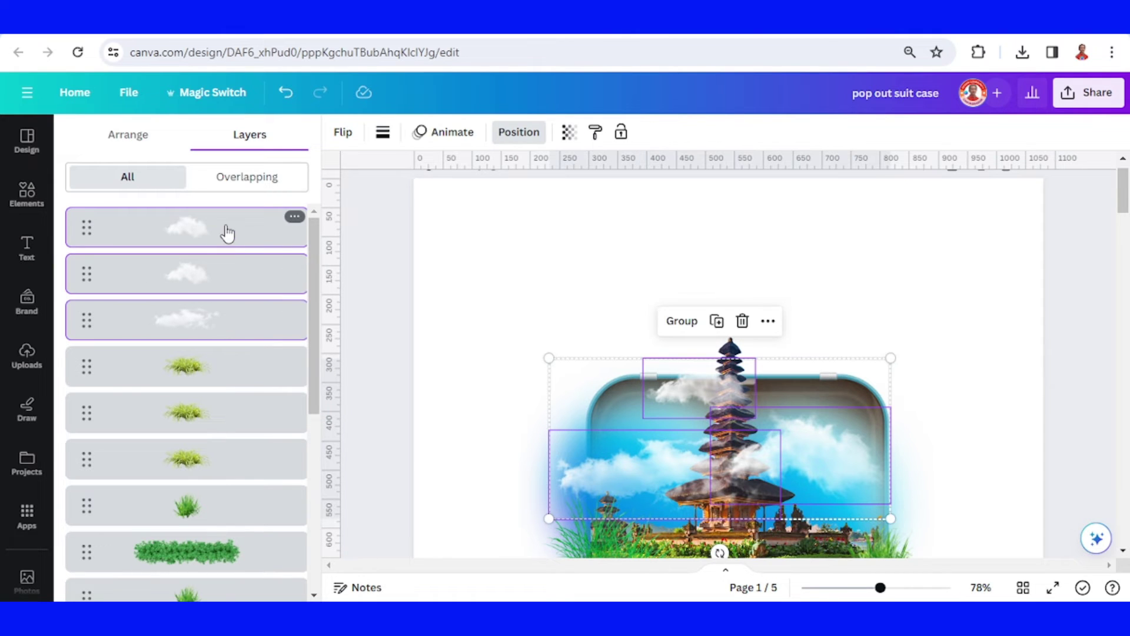
pyautogui.scroll(-3, 234, 429)
pyautogui.scroll(-4, 186, 402)
pyautogui.moveTo(252, 465); pyautogui.dragTo(253, 411)
pyautogui.click(1018, 316)
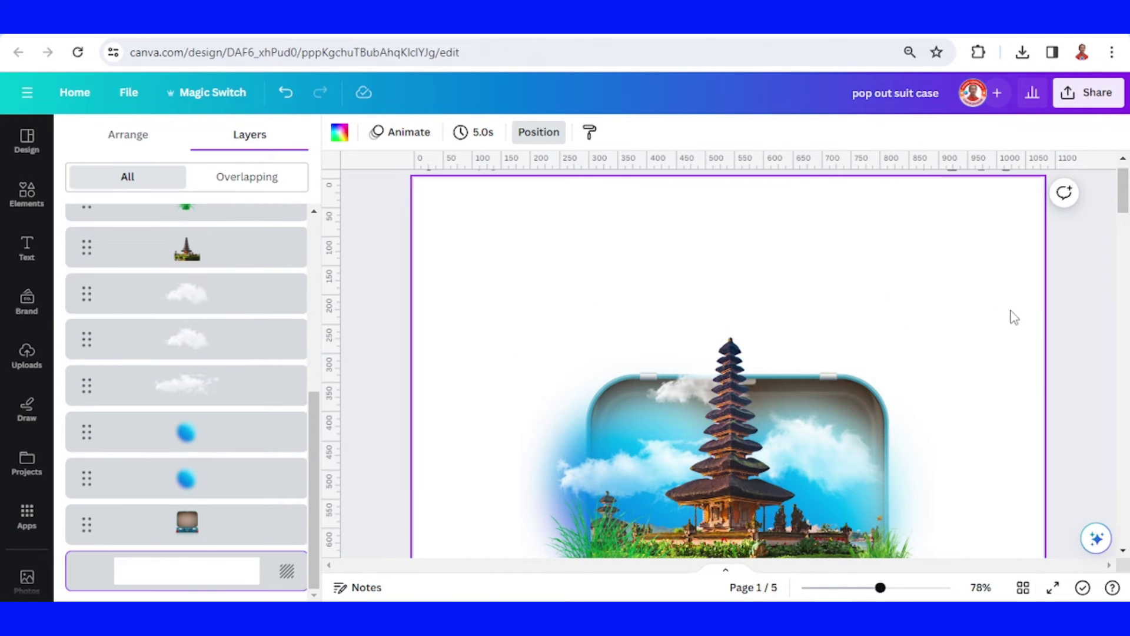
# Add the Airplane on White photo and place it above the left side of the suitcase lid
pyautogui.click(860, 587)
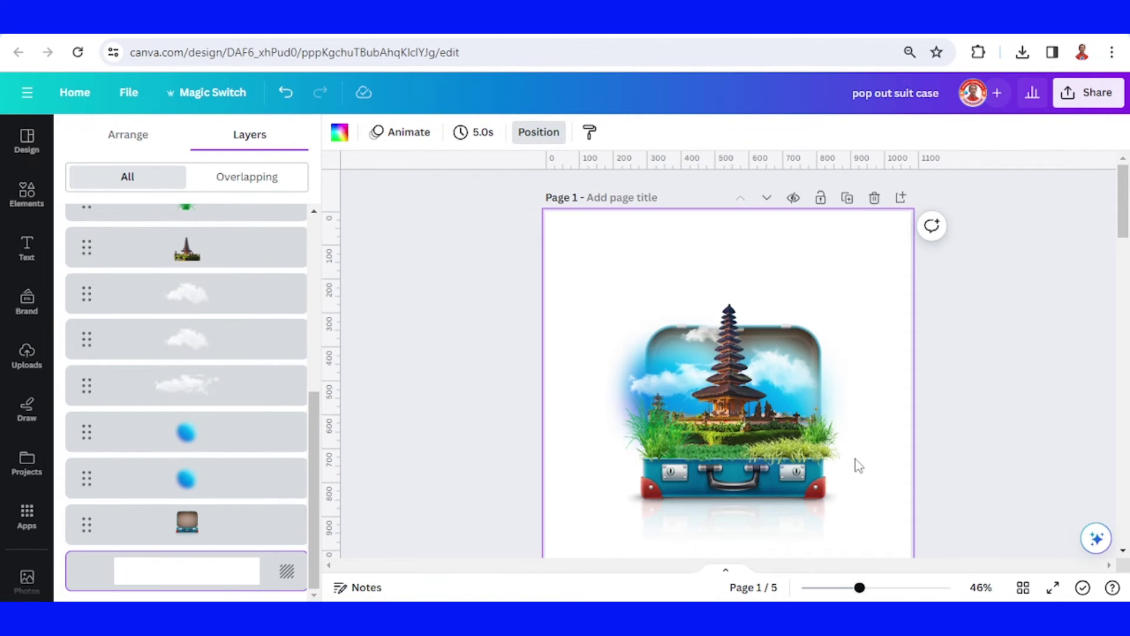
pyautogui.click(405, 270)
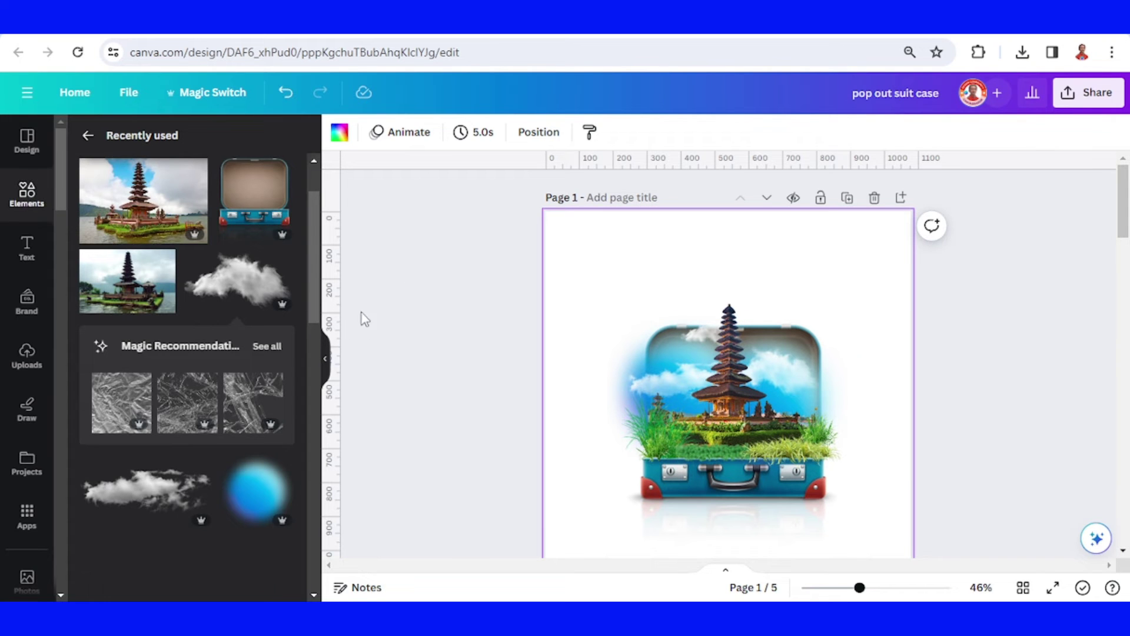
pyautogui.scroll(1, 195, 329)
pyautogui.scroll(-5, 194, 346)
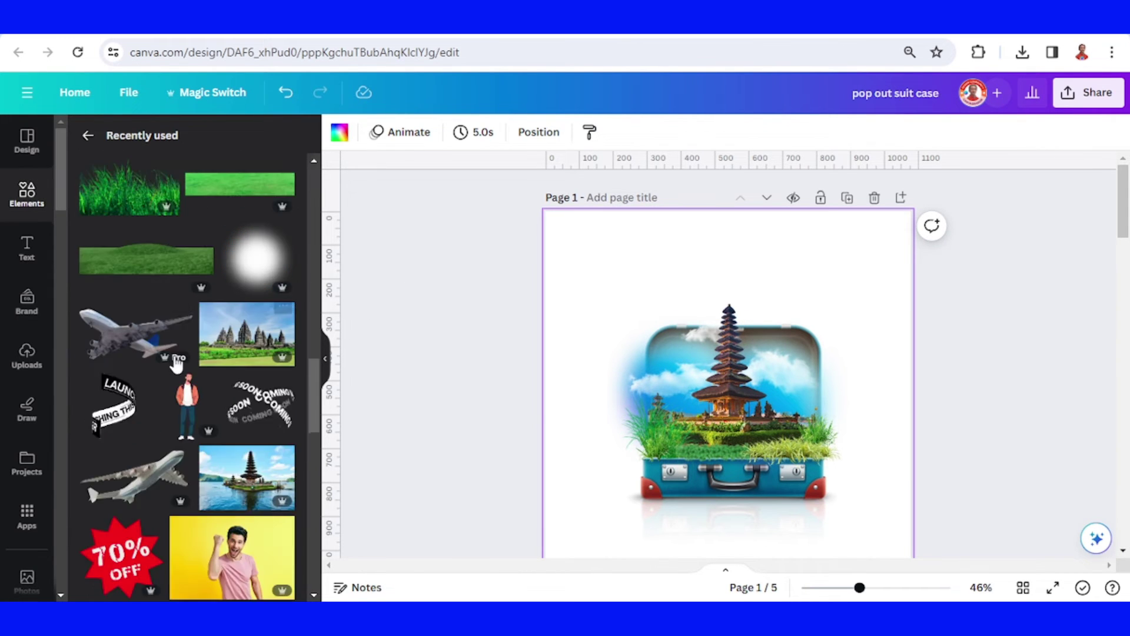
pyautogui.click(180, 314)
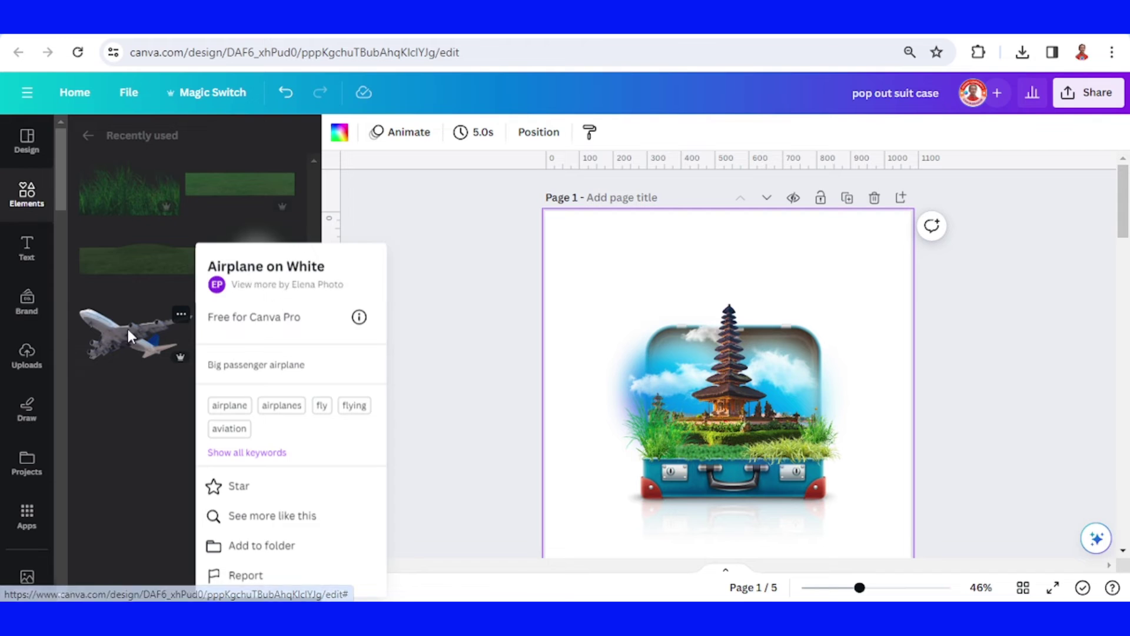
pyautogui.click(129, 335)
pyautogui.moveTo(740, 436); pyautogui.dragTo(679, 341)
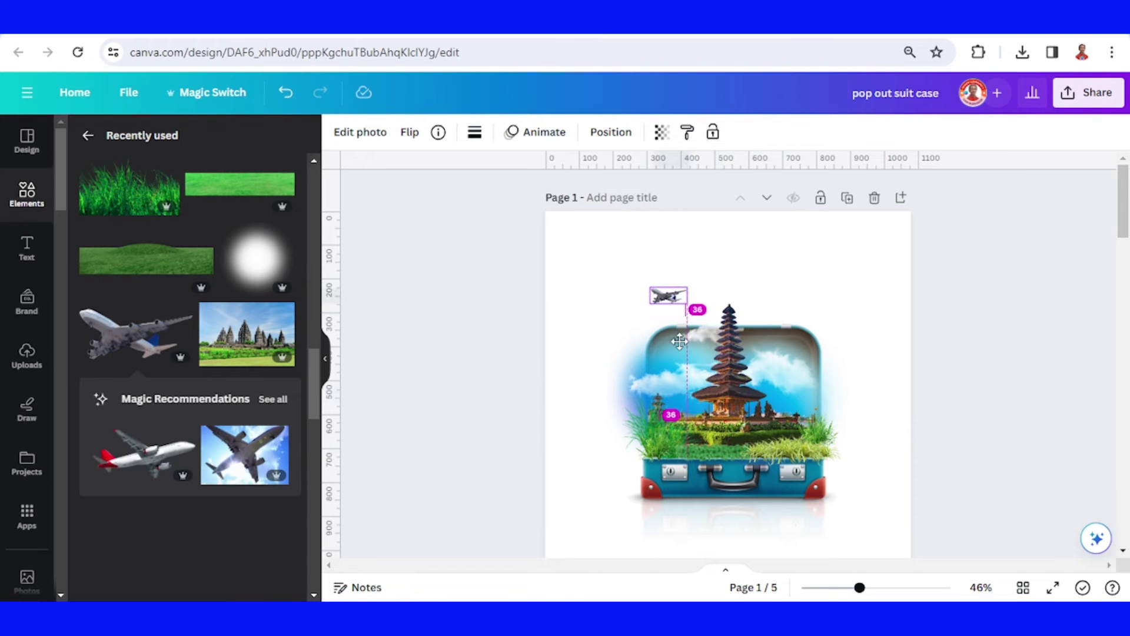
# Add the Plane flight photo and place it above the right side of the suitcase lid, level with the first airplane
pyautogui.scroll(-3, 188, 466)
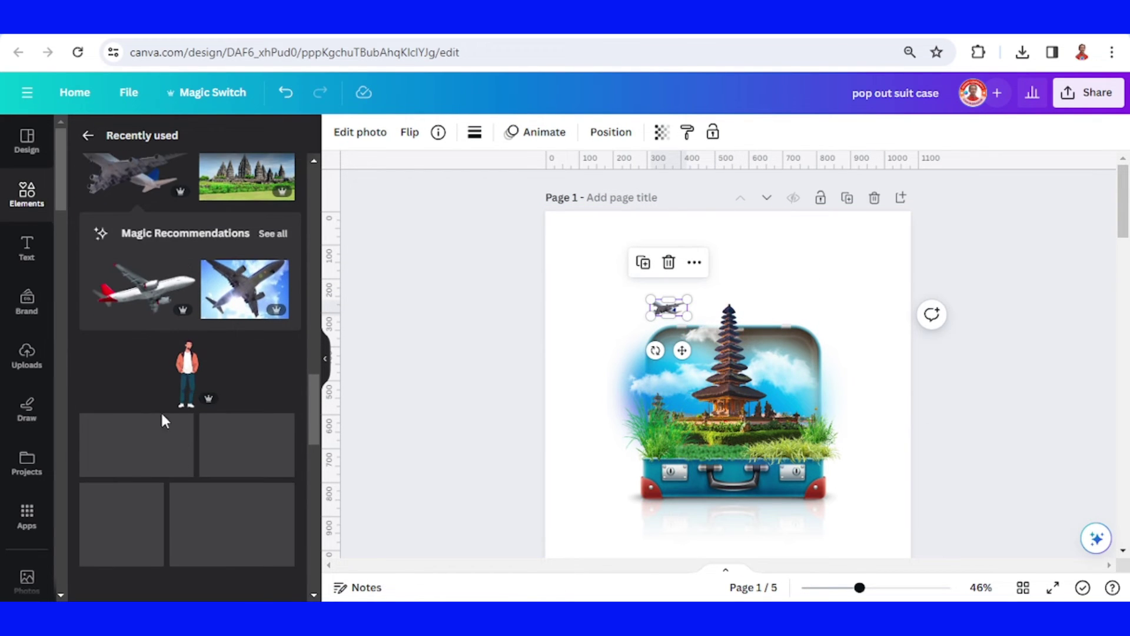
pyautogui.click(182, 425)
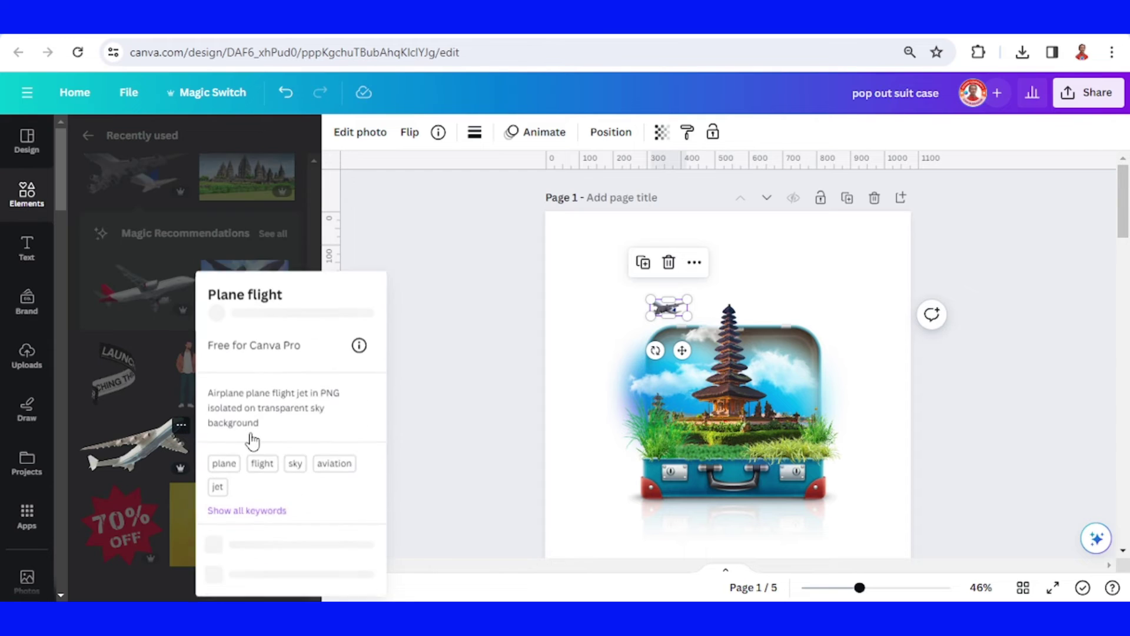
pyautogui.click(133, 463)
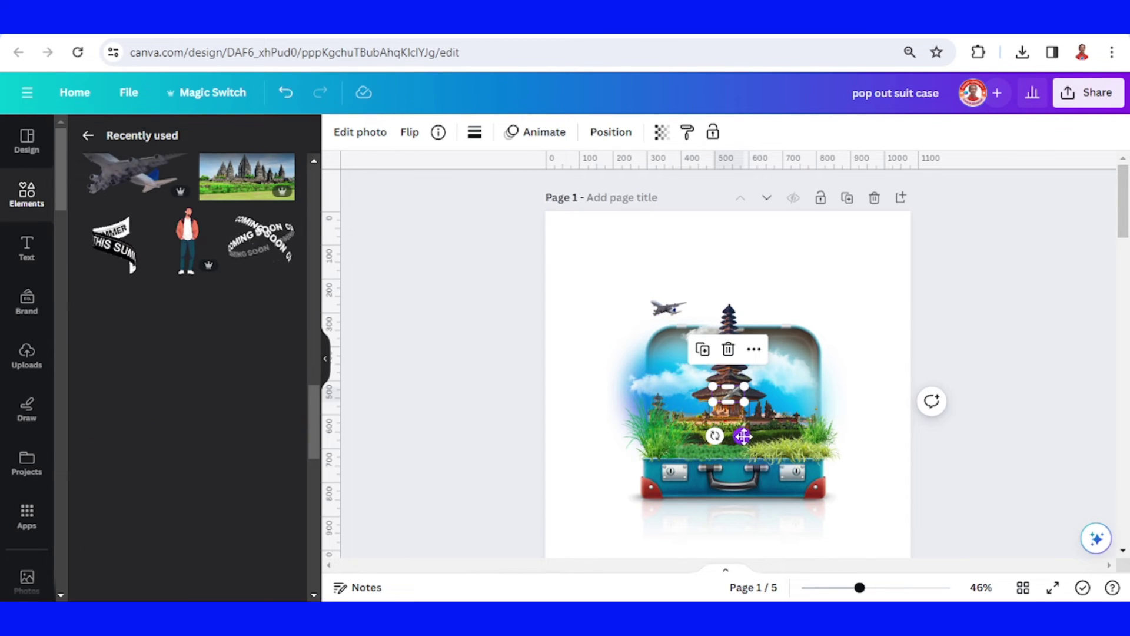
pyautogui.moveTo(744, 434); pyautogui.dragTo(800, 346)
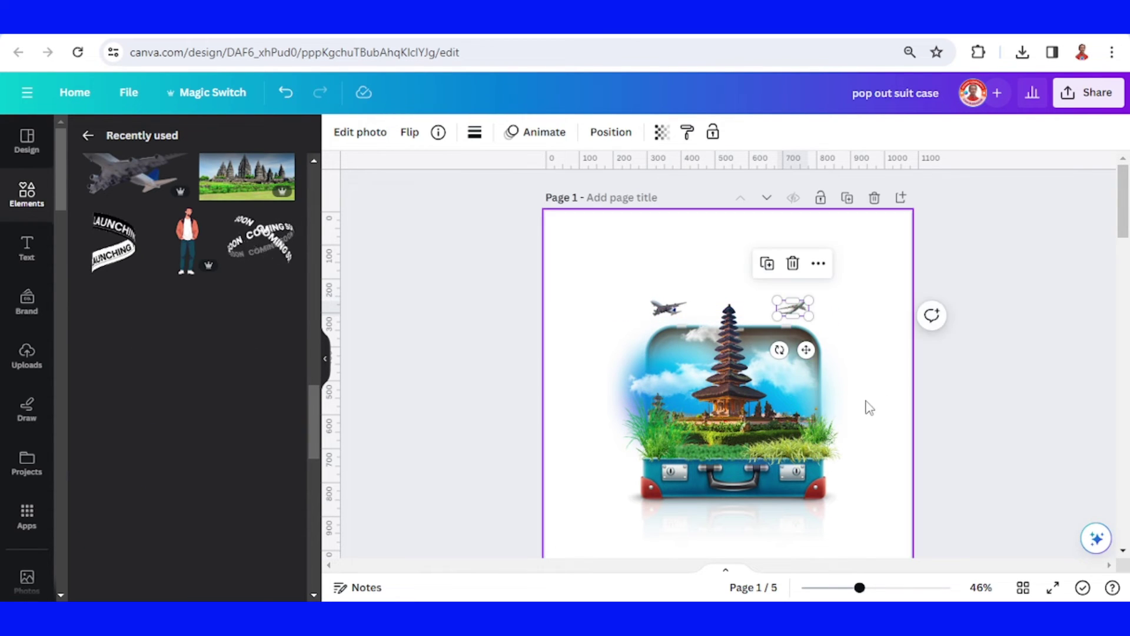
# Set the page background to the yellow from the document colors
pyautogui.click(903, 447)
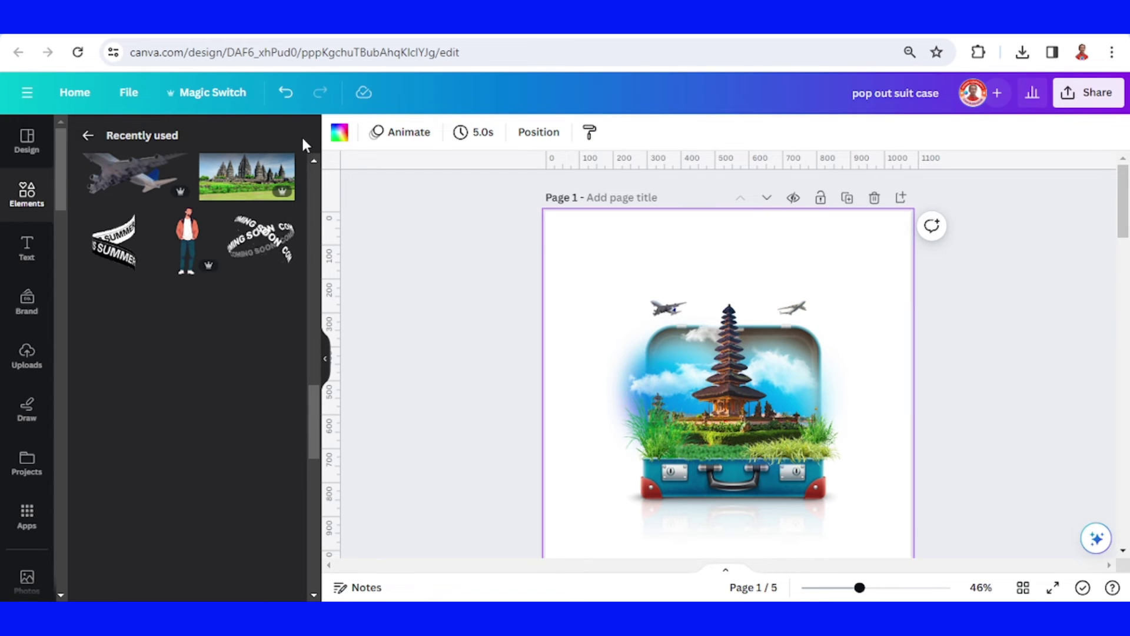
pyautogui.click(340, 133)
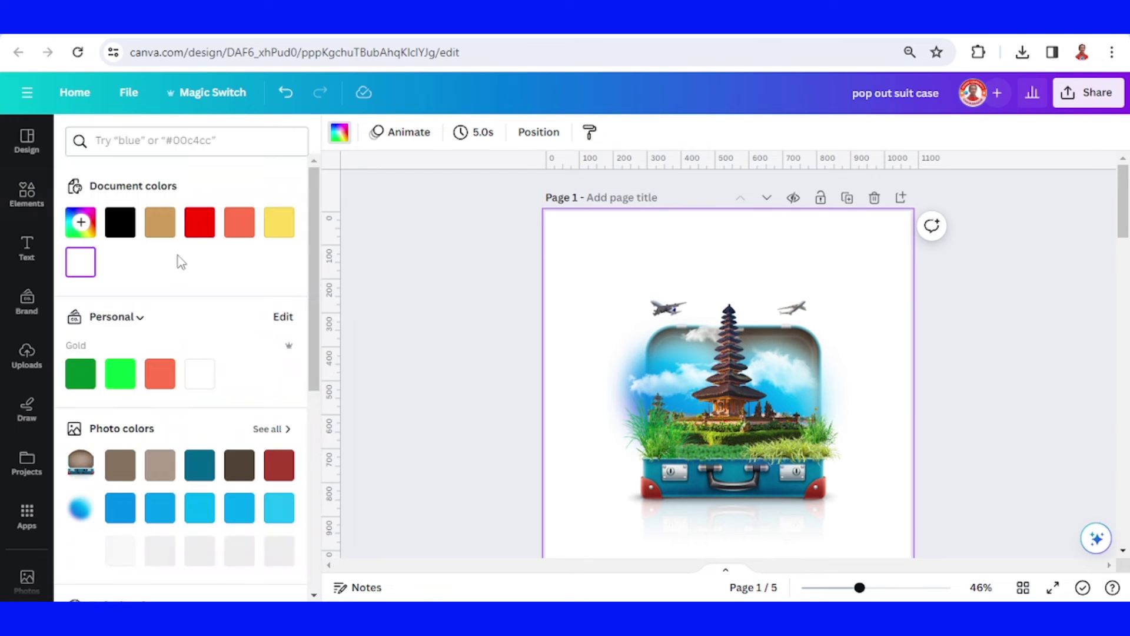
pyautogui.click(278, 229)
# Add the white blur circle gradient, enlarge it to nearly the page width and position it over the suitcase
pyautogui.click(27, 192)
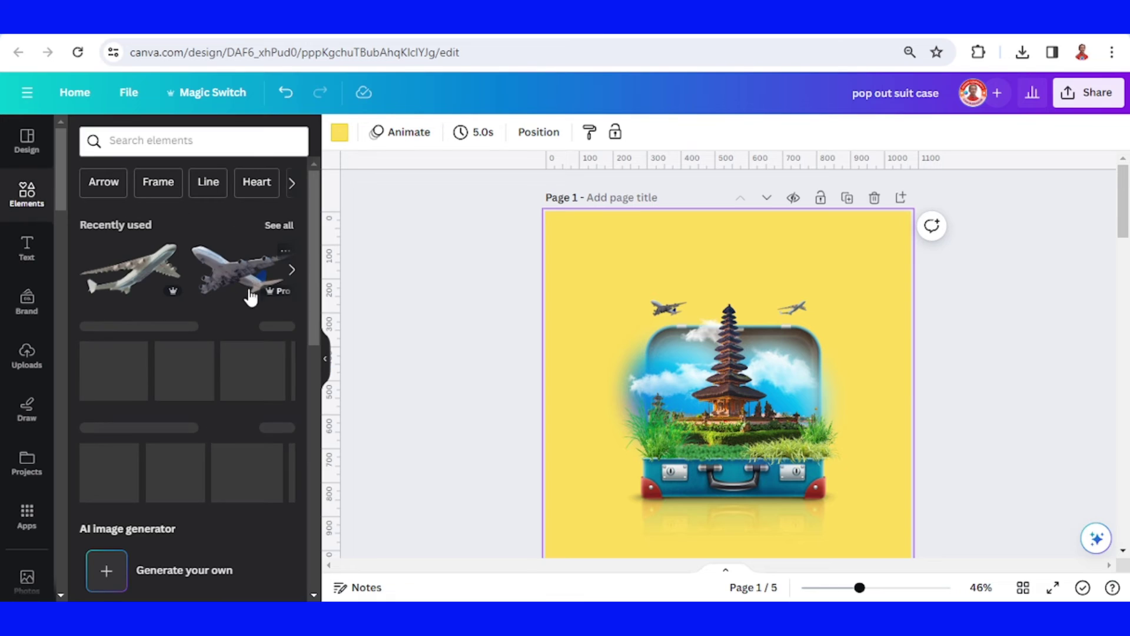
pyautogui.click(279, 225)
pyautogui.scroll(-1, 251, 293)
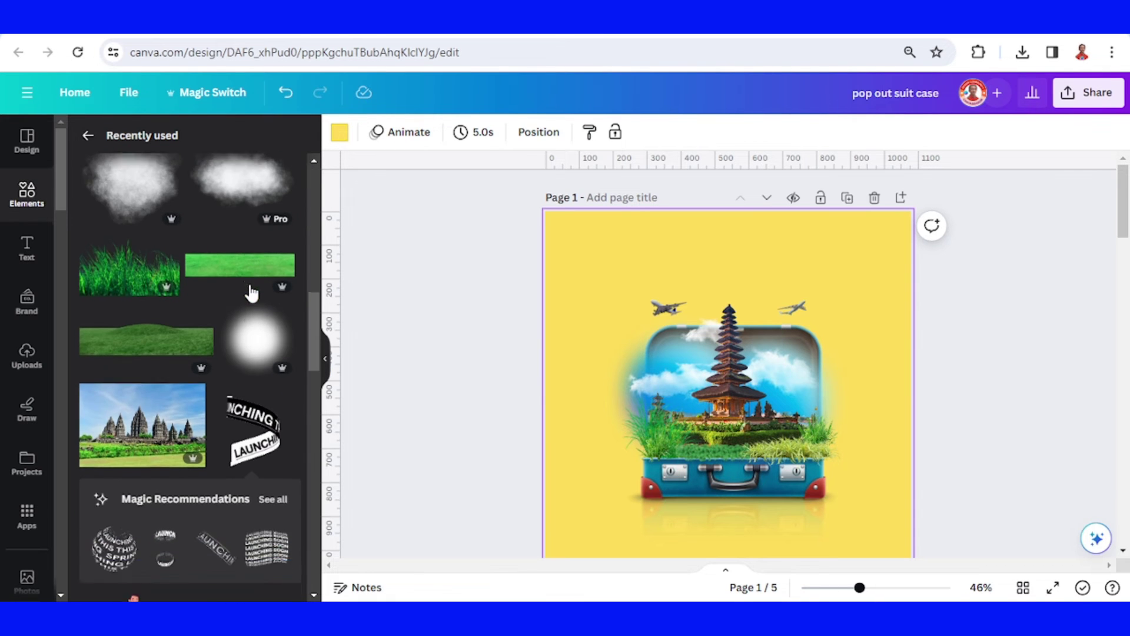
pyautogui.click(282, 290)
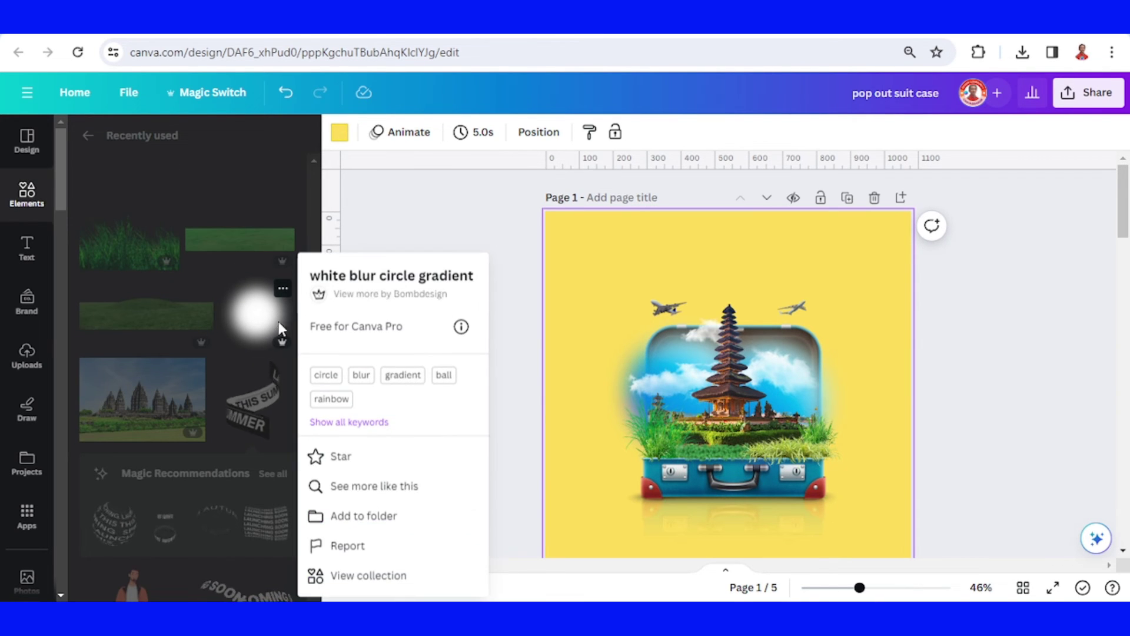
pyautogui.click(257, 316)
pyautogui.click(257, 316)
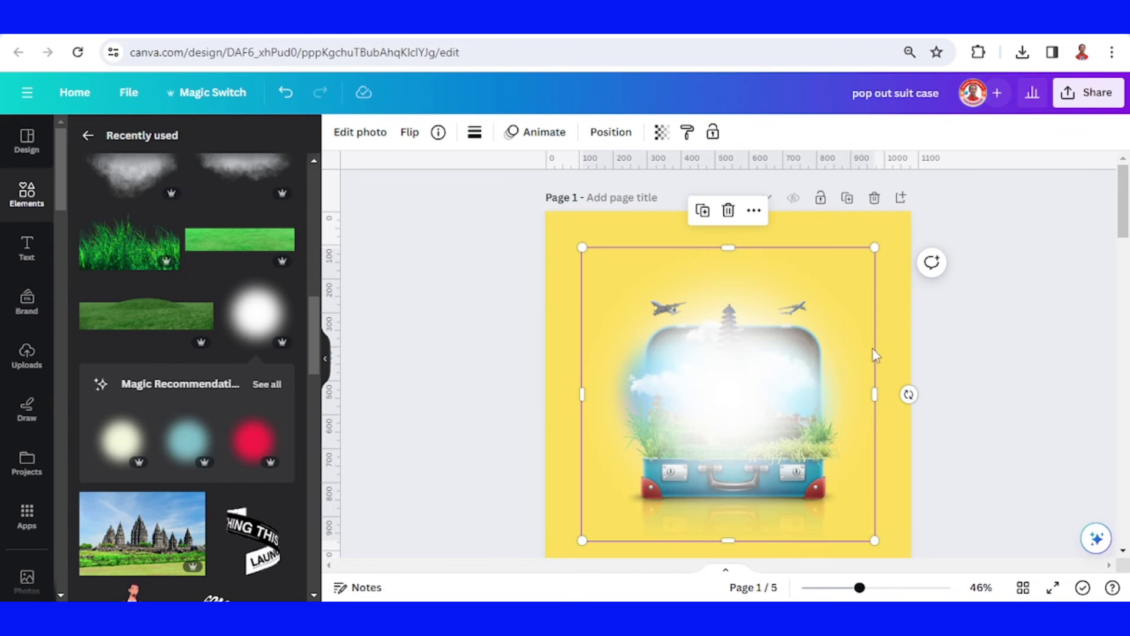
pyautogui.moveTo(875, 248); pyautogui.dragTo(923, 216)
pyautogui.moveTo(812, 342)
pyautogui.mouseDown()
pyautogui.moveTo(774, 345)
pyautogui.moveTo(793, 348)
pyautogui.mouseUp()
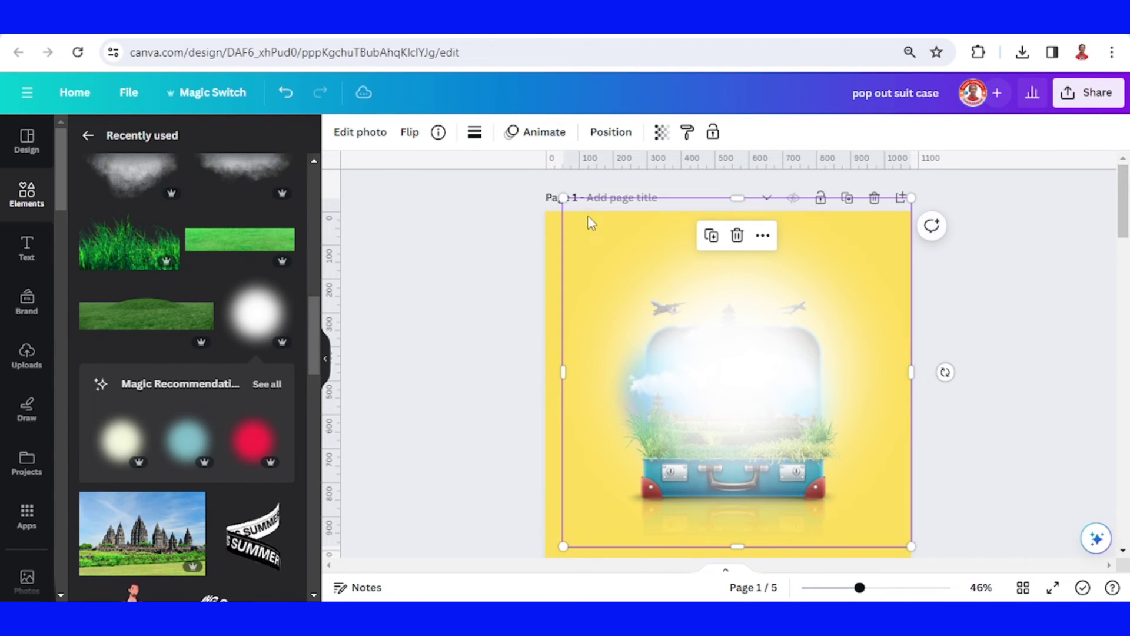
# Layer the white blur circle directly above the yellow background, enlarge it beyond the page edges and center it behind the suitcase
pyautogui.click(610, 131)
pyautogui.moveTo(238, 227); pyautogui.dragTo(251, 540)
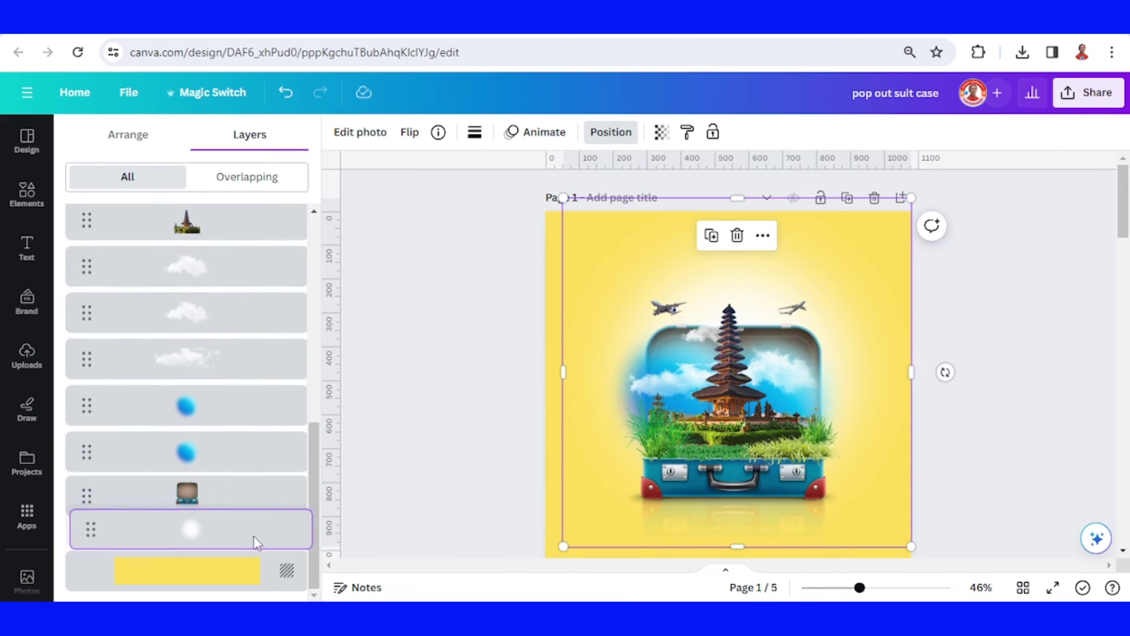
pyautogui.moveTo(910, 198); pyautogui.dragTo(999, 147)
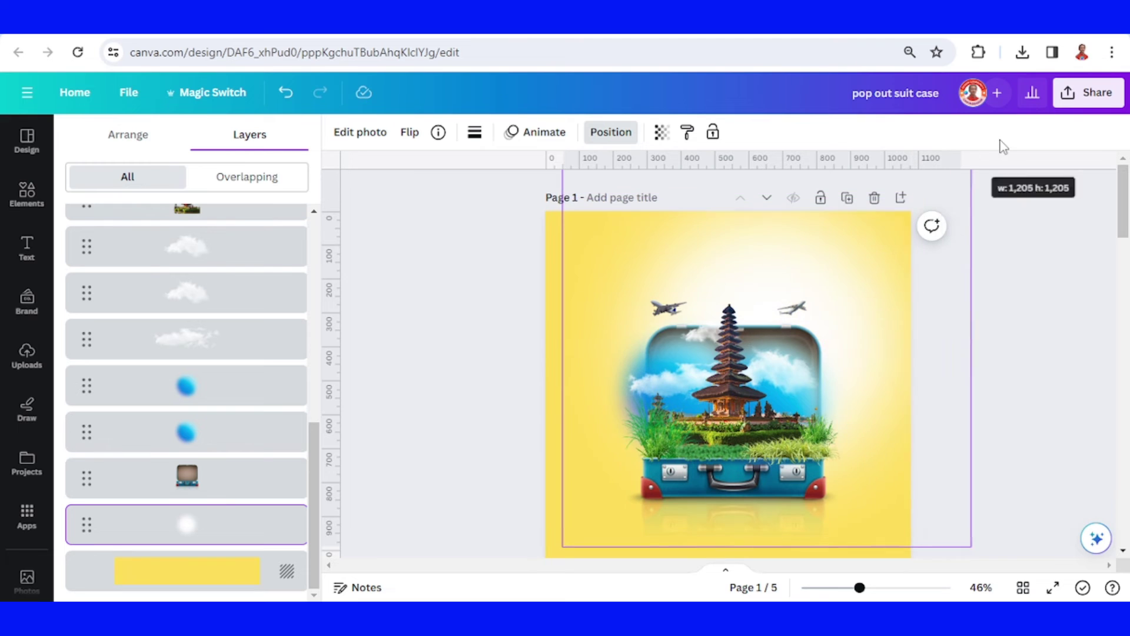
pyautogui.moveTo(876, 265); pyautogui.dragTo(835, 295)
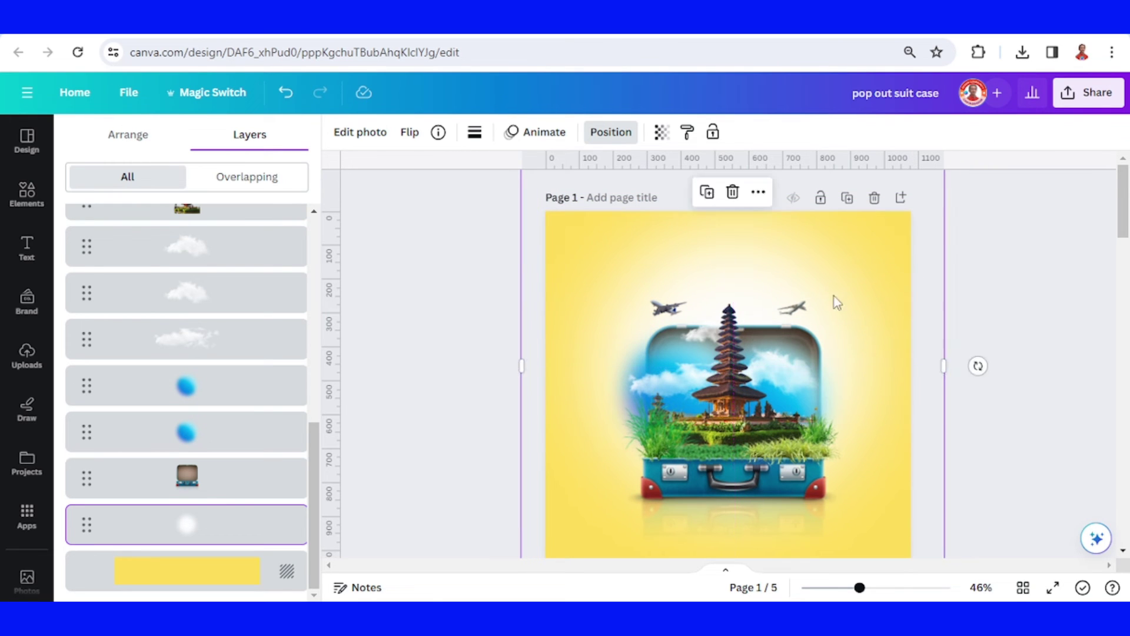
# Select all the suitcase artwork without the glow and move it down to the bottom edge of the page, centered horizontally
pyautogui.scroll(-3, 835, 296)
pyautogui.moveTo(853, 592); pyautogui.dragTo(840, 591)
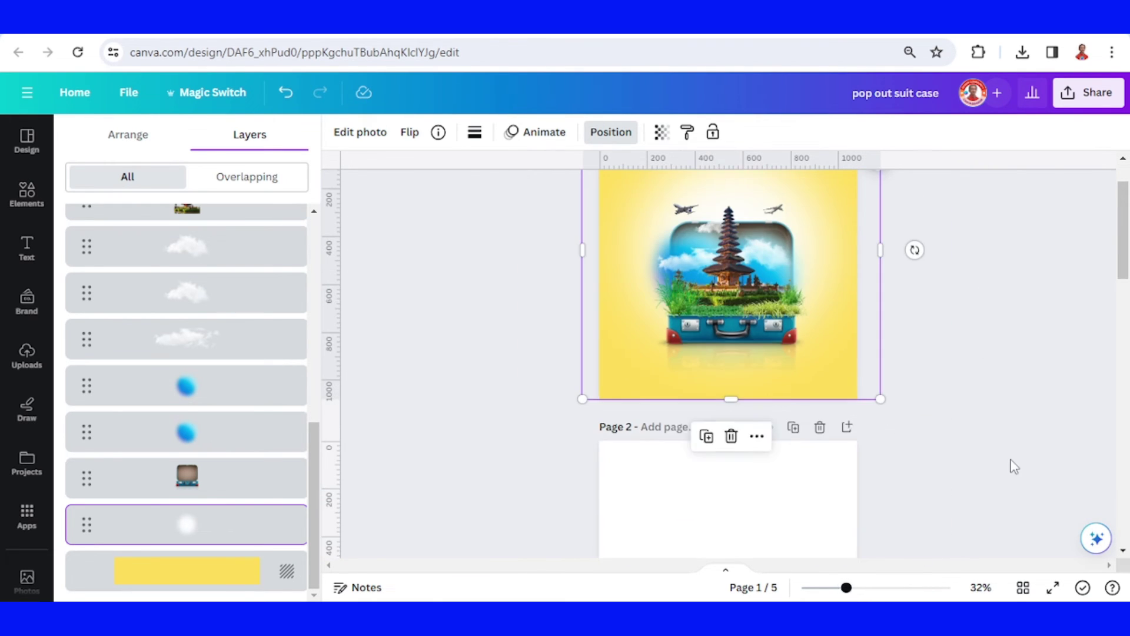
pyautogui.moveTo(970, 237); pyautogui.dragTo(547, 454)
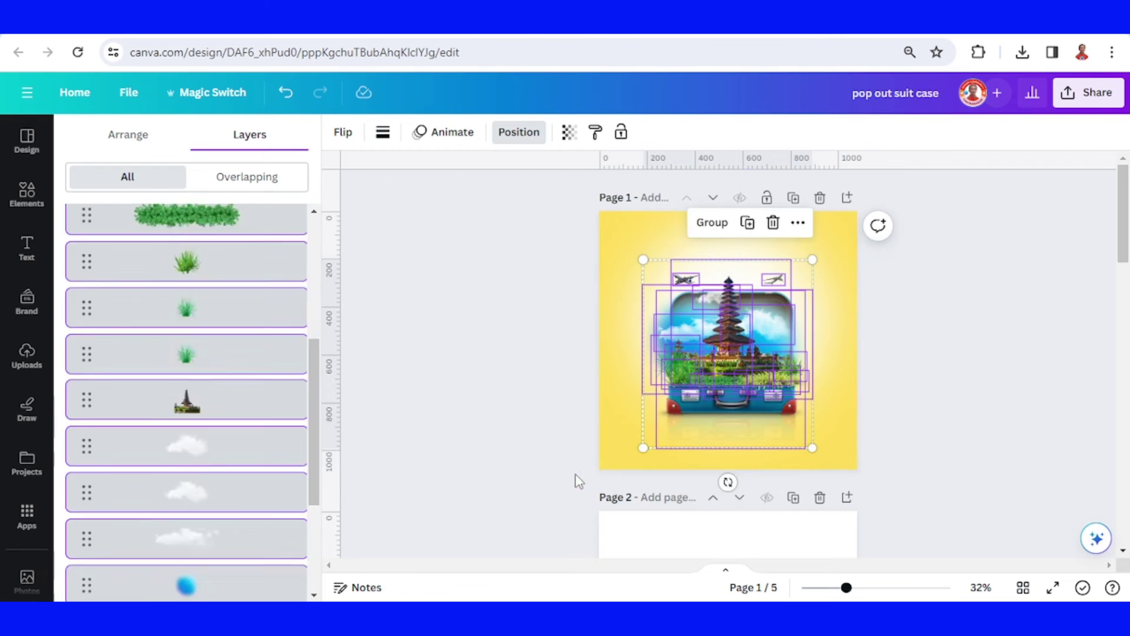
pyautogui.moveTo(723, 362); pyautogui.dragTo(721, 384)
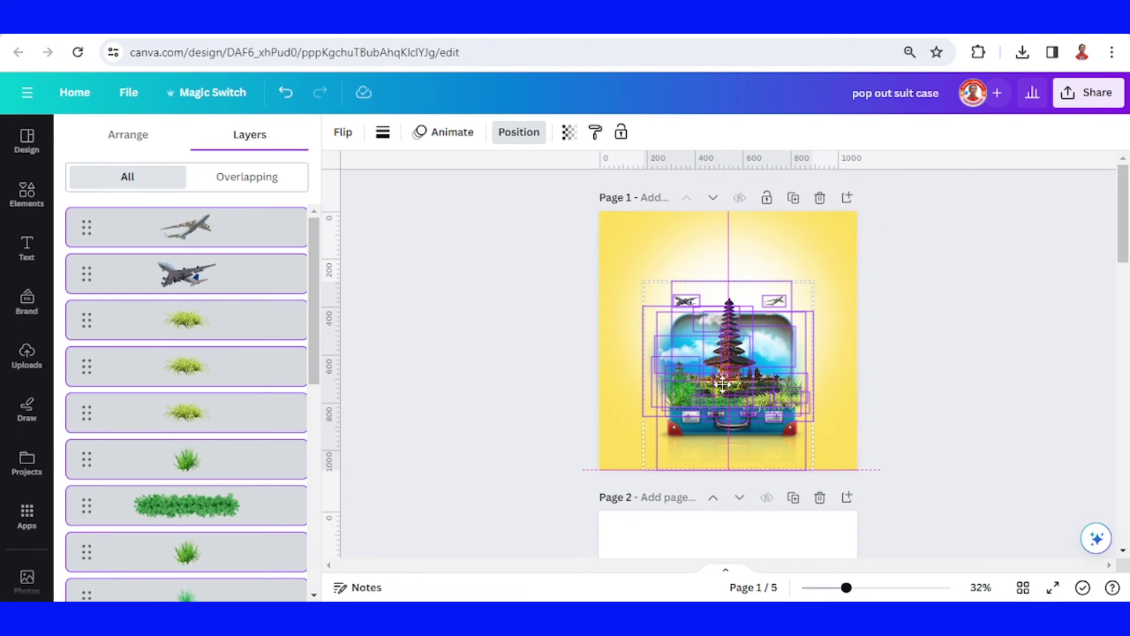
pyautogui.moveTo(723, 384); pyautogui.dragTo(723, 384)
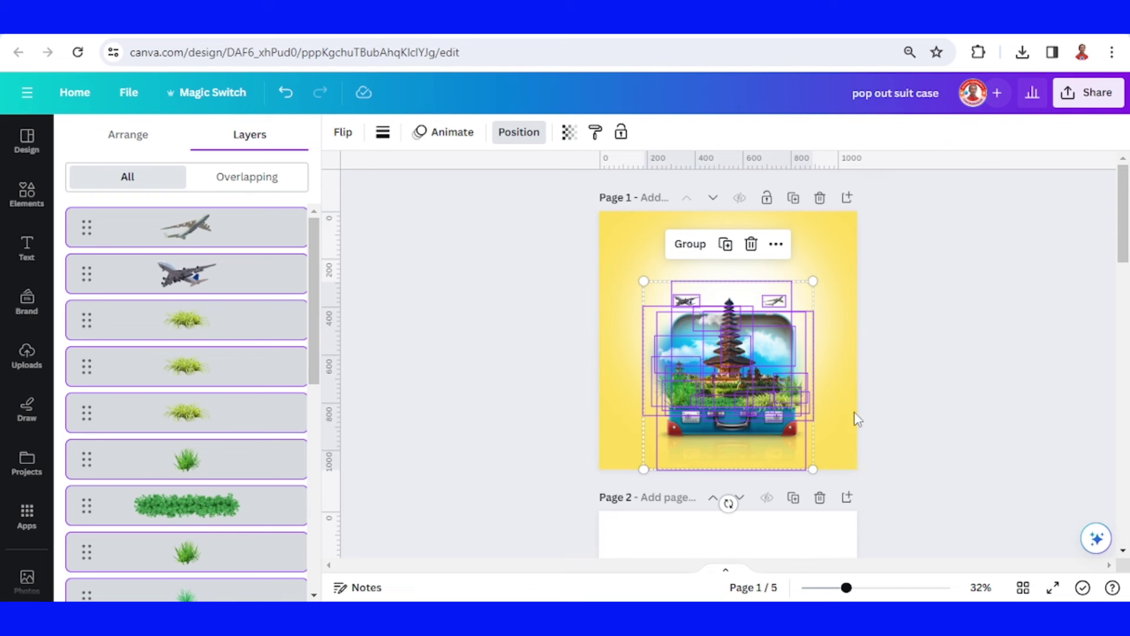
pyautogui.click(982, 386)
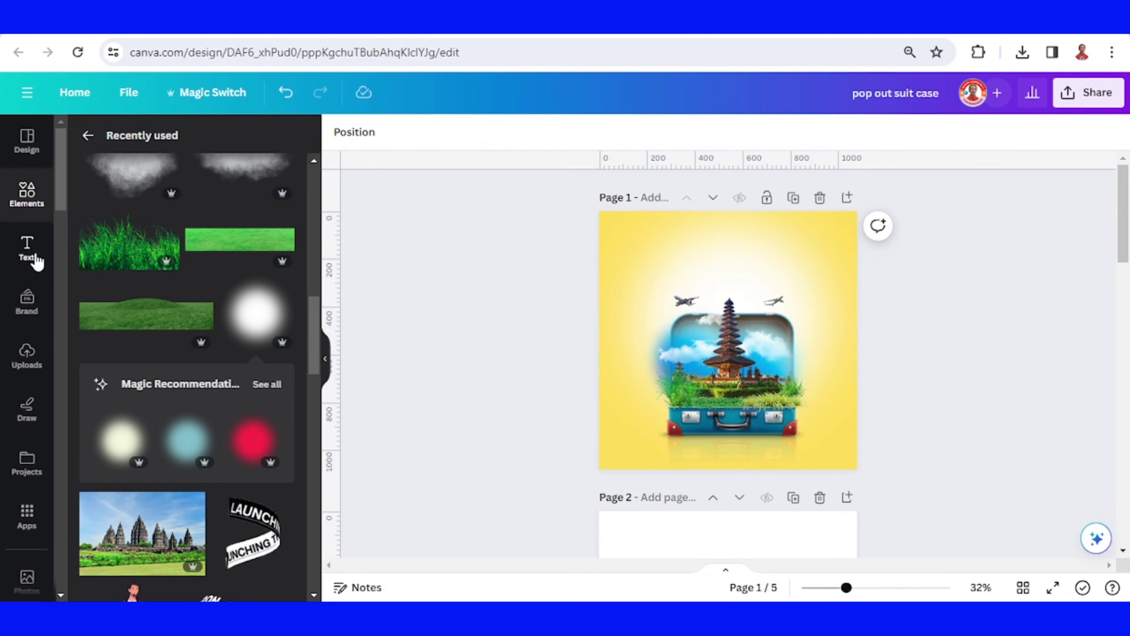
# Add a heading that reads "Bali"
pyautogui.click(35, 257)
pyautogui.click(168, 332)
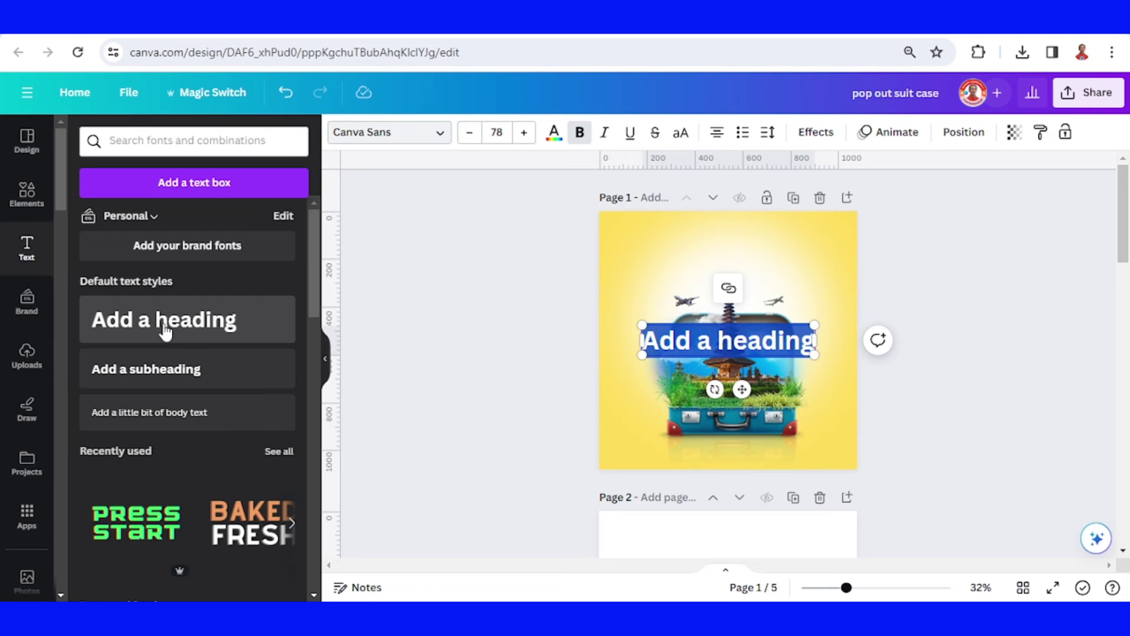
pyautogui.write('Bali')
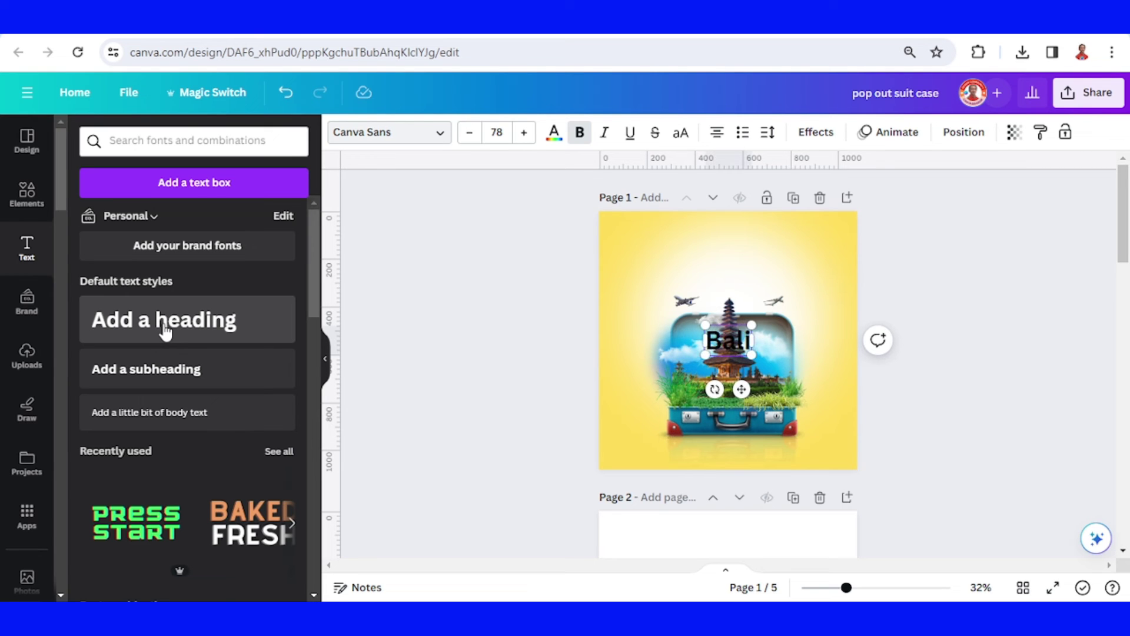
# Set the Bali heading in Lemonade Display, enlarge it to size 263 and center it over the top of the suitcase
pyautogui.hotkey('ctrl', 'a')
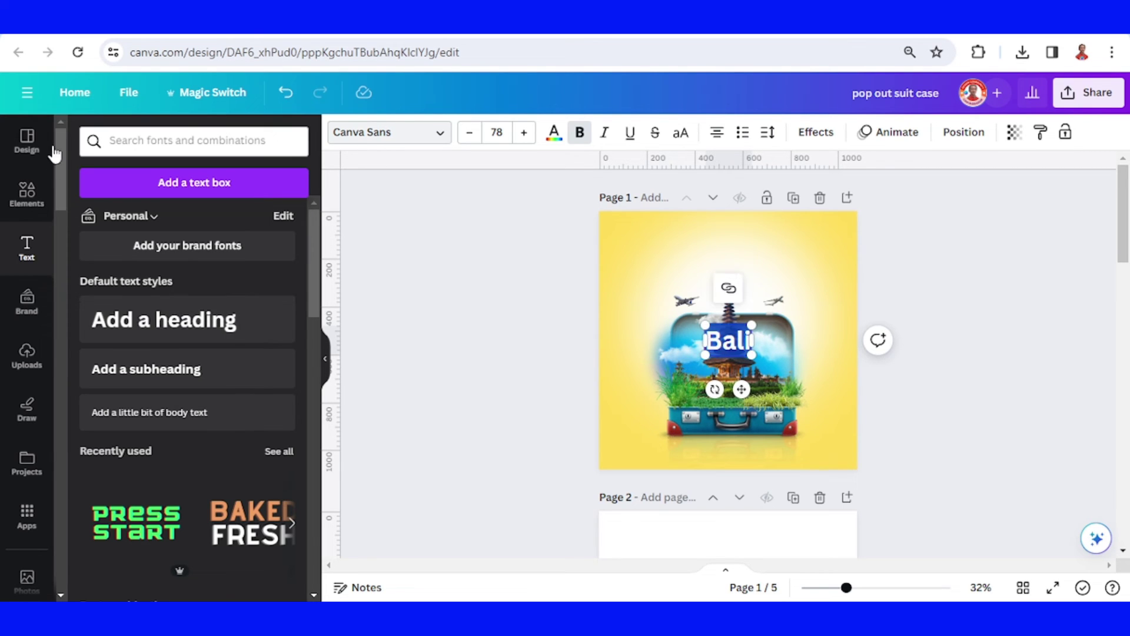
pyautogui.click(374, 133)
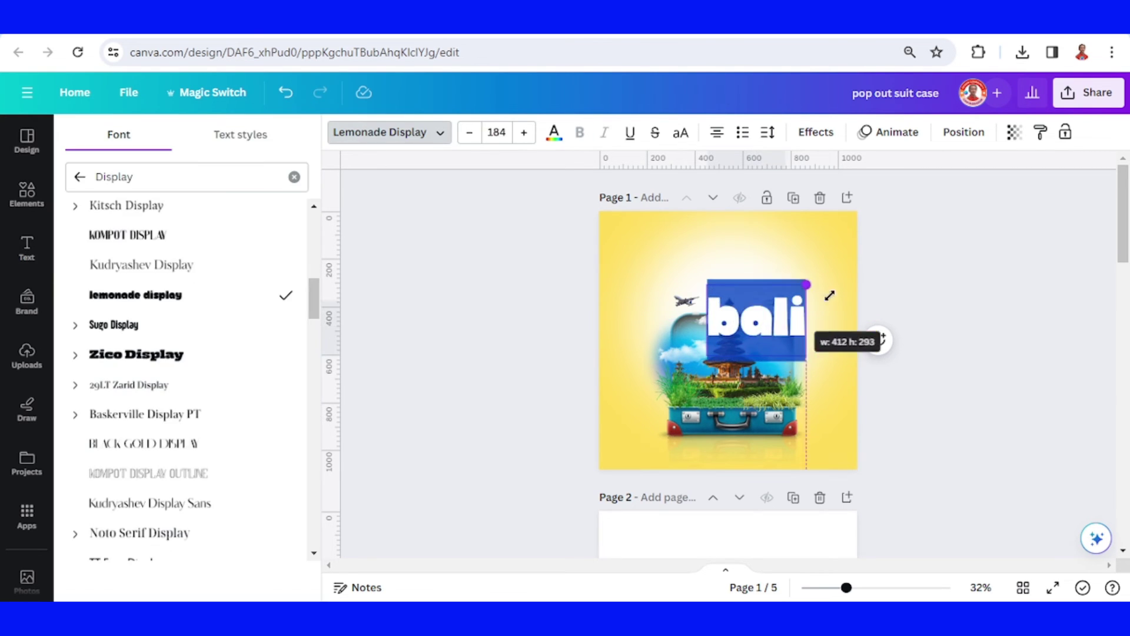
pyautogui.moveTo(828, 295); pyautogui.dragTo(858, 277)
pyautogui.click(977, 311)
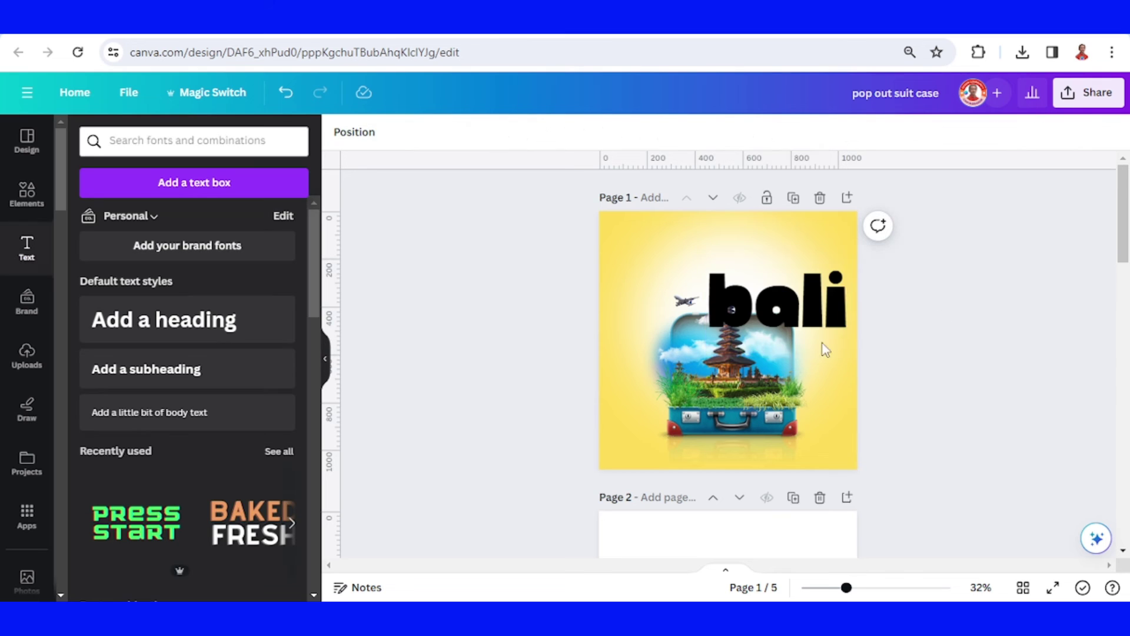
pyautogui.moveTo(836, 321); pyautogui.dragTo(786, 309)
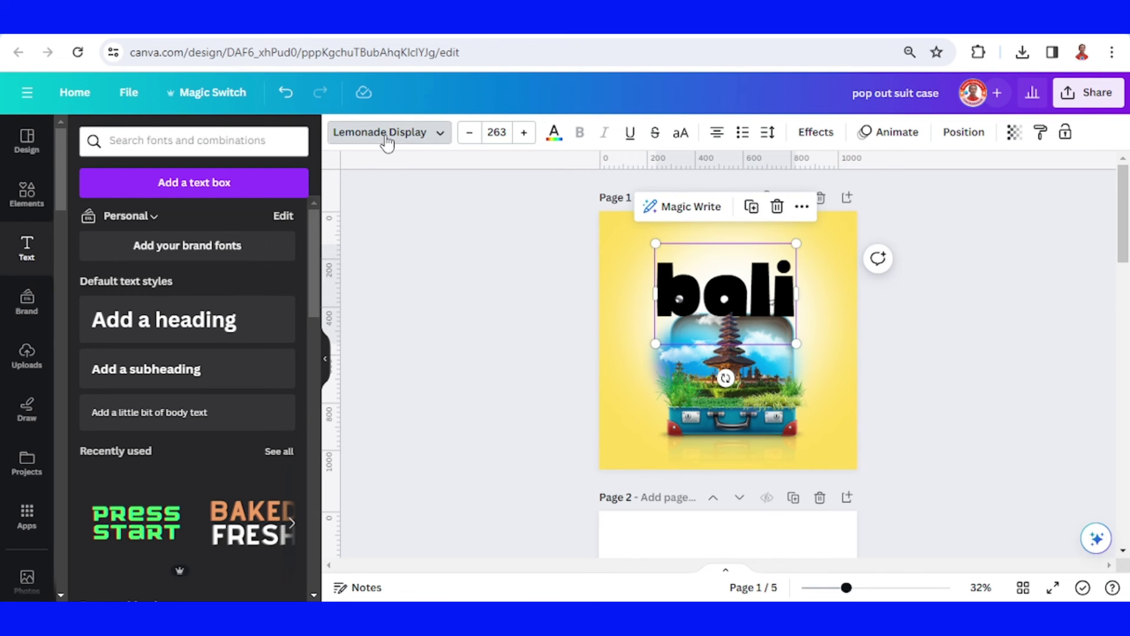
pyautogui.click(387, 141)
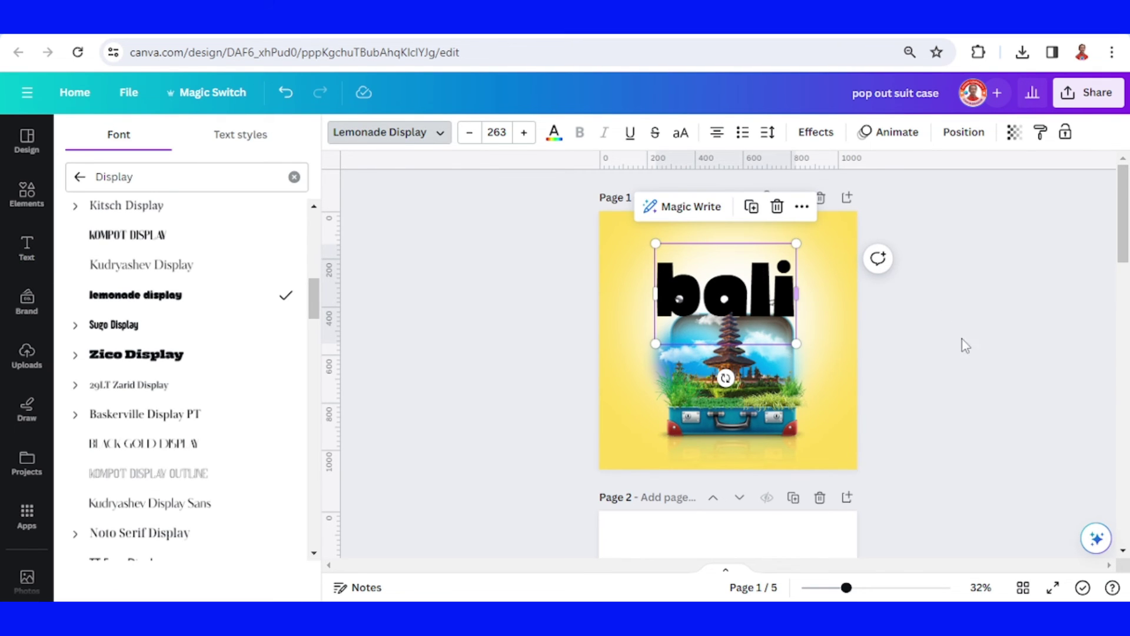
pyautogui.moveTo(758, 295); pyautogui.dragTo(765, 289)
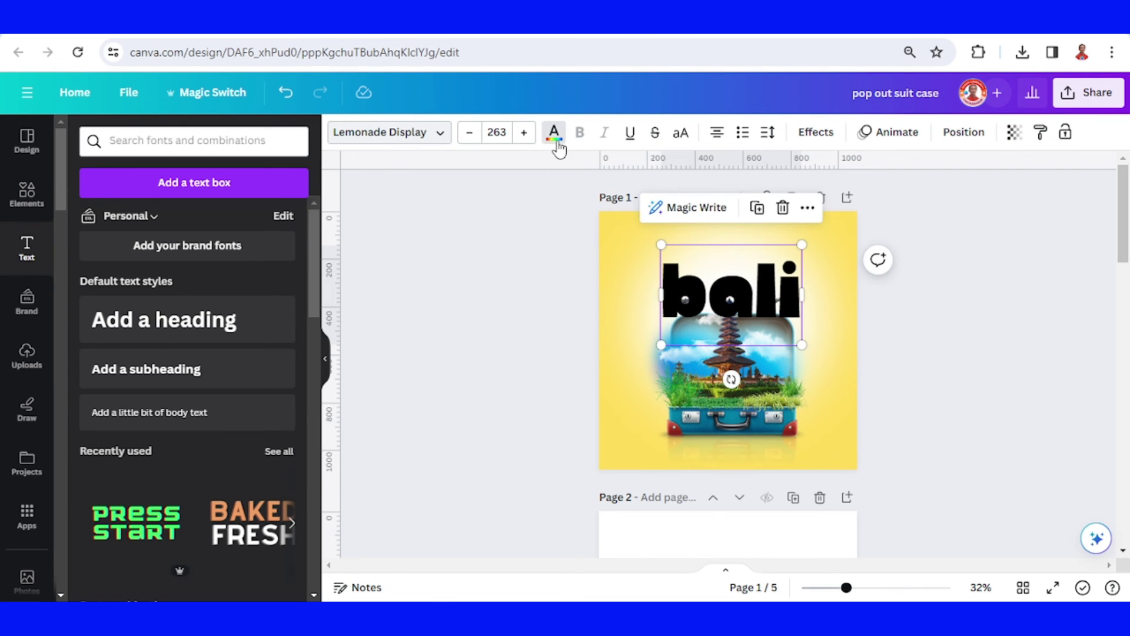
# Color the Bali heading with the coral red from the document colors
pyautogui.click(555, 134)
pyautogui.click(240, 224)
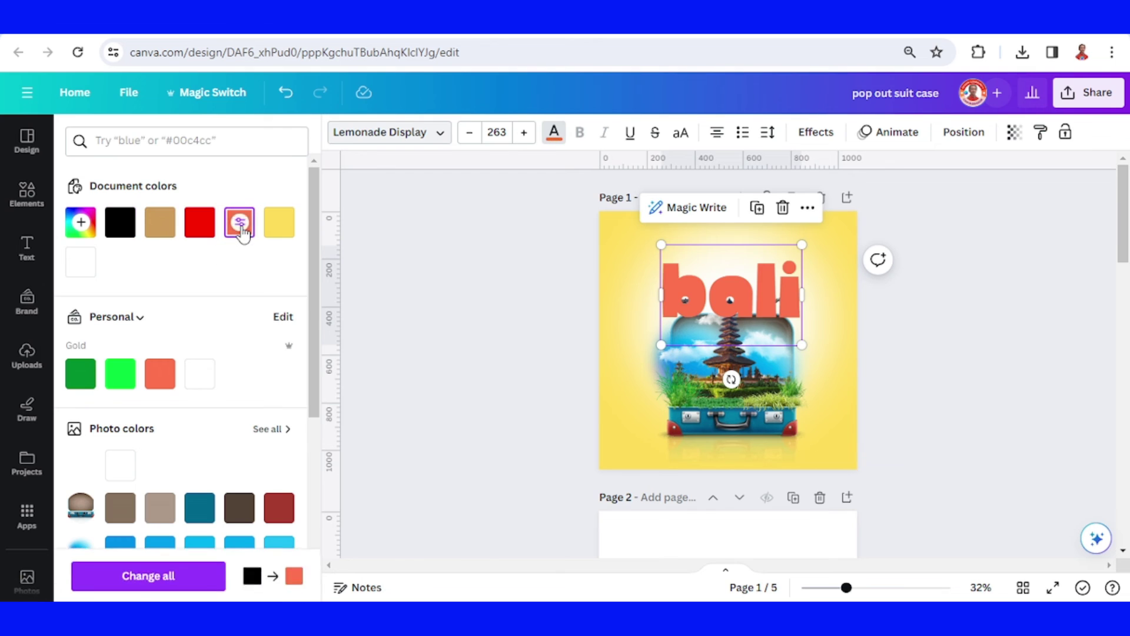
pyautogui.press('Escape')
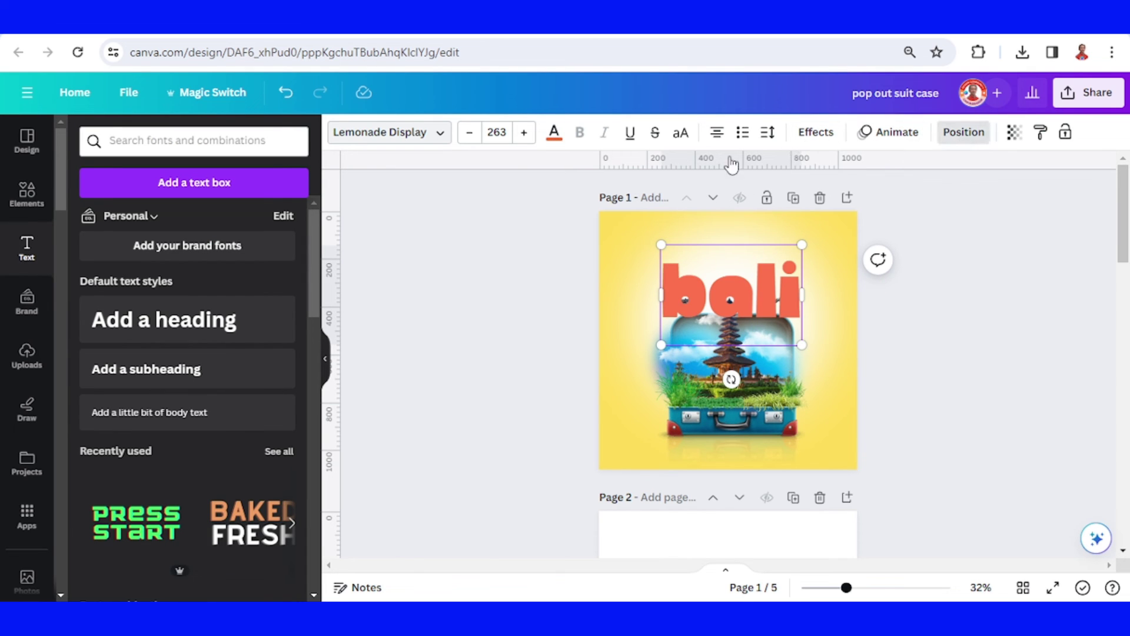
# Layer the Bali heading directly behind the suitcase, just above the white glow
pyautogui.hotkey('alt', '1')
pyautogui.moveTo(187, 328); pyautogui.dragTo(166, 515)
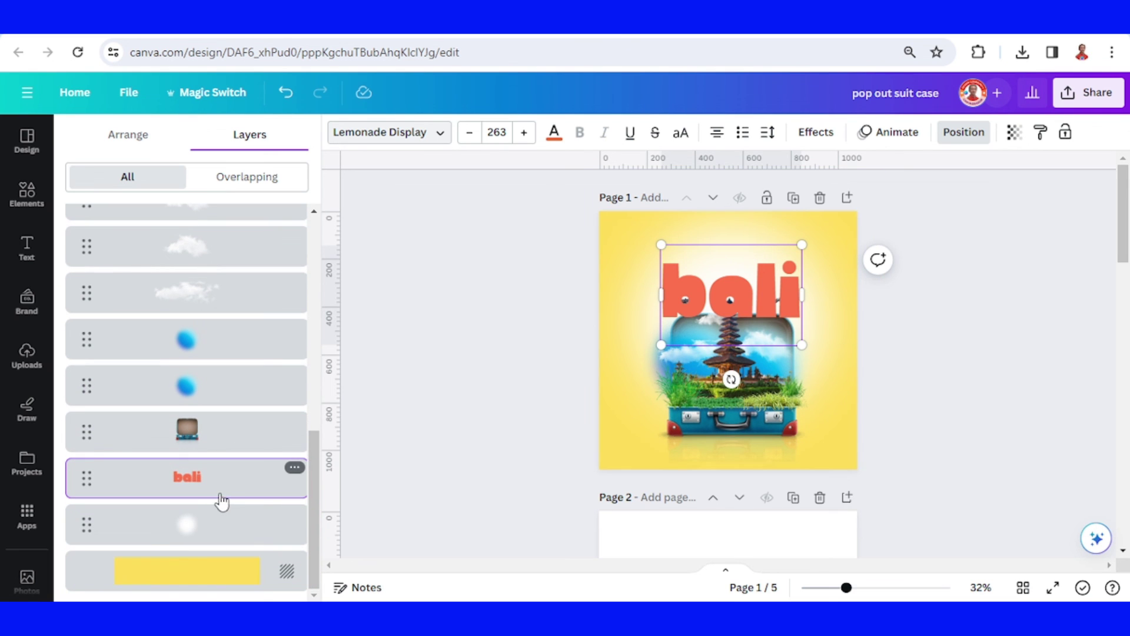
pyautogui.click(500, 354)
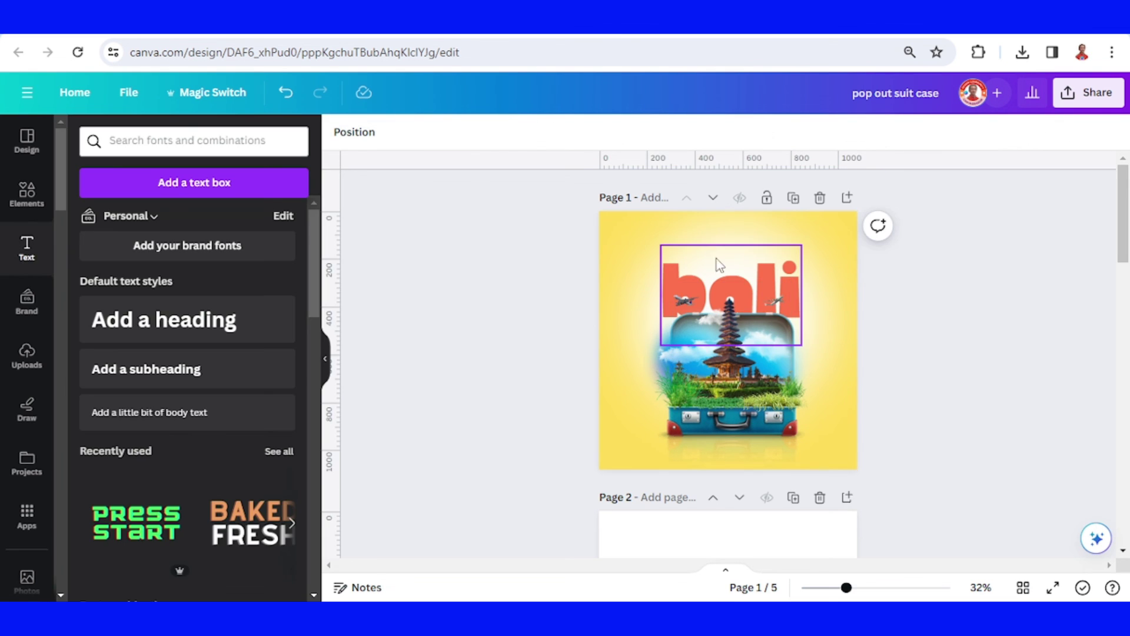
# Duplicate the Bali heading, change the copy's text to "enjoy" and reduce it to size 146
pyautogui.click(677, 249)
pyautogui.click(757, 208)
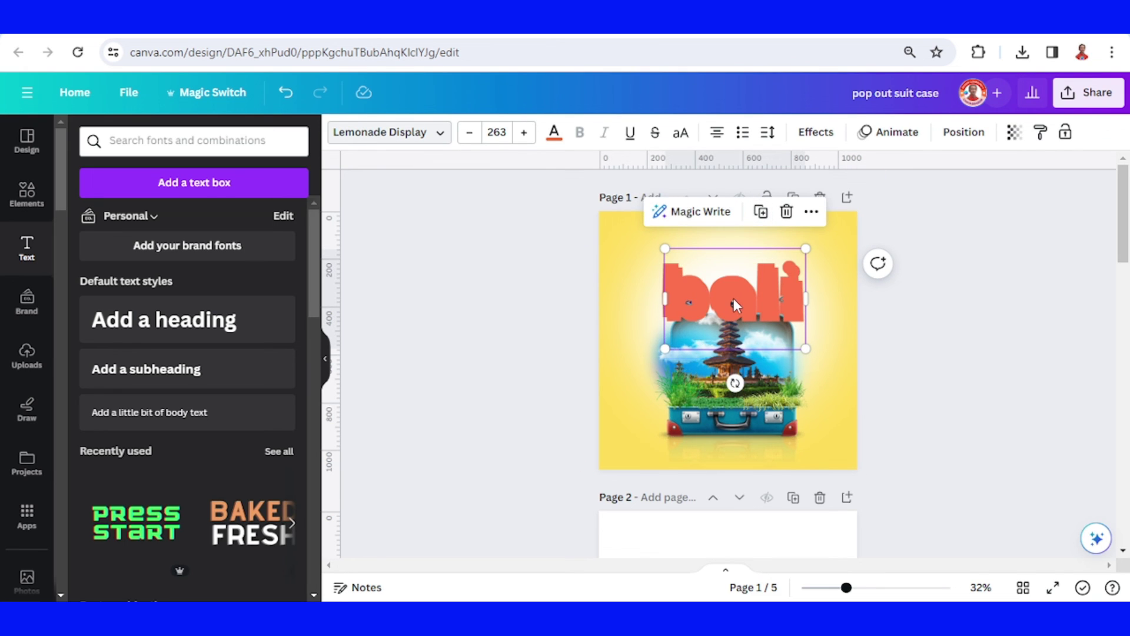
pyautogui.doubleClick(734, 298)
pyautogui.write('onjoy')
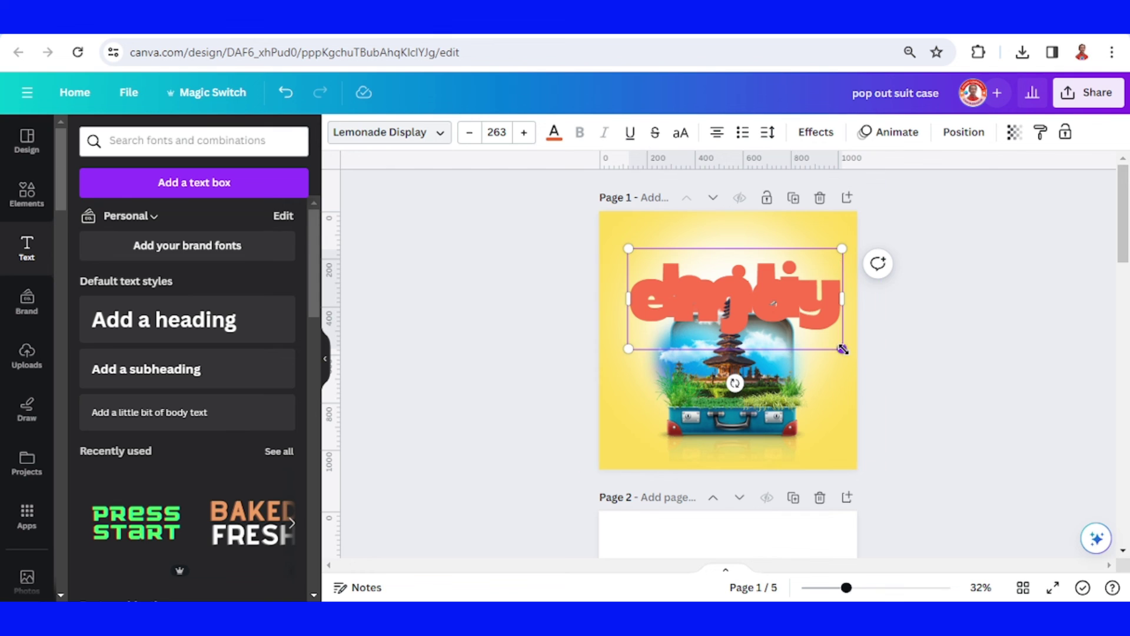
pyautogui.moveTo(842, 349); pyautogui.dragTo(748, 305)
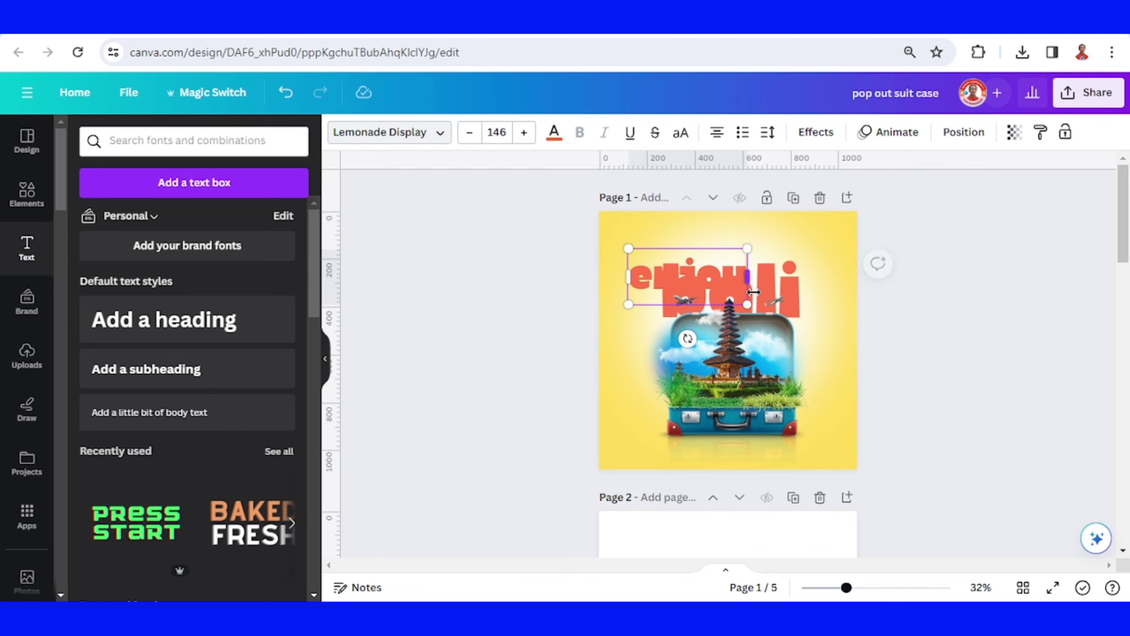
# Color the enjoy text black and place it directly above the Bali heading
pyautogui.click(554, 135)
pyautogui.click(118, 222)
pyautogui.moveTo(681, 280); pyautogui.dragTo(735, 247)
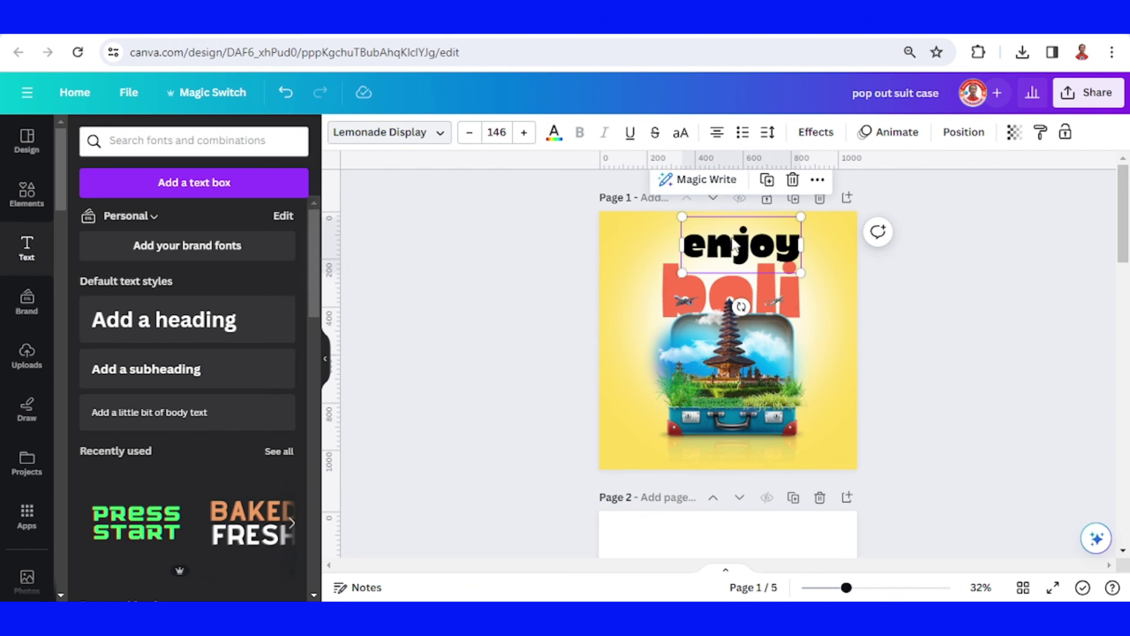
# Scale down the suitcase artwork and both text lines together and adjust their placement on the page
pyautogui.moveTo(939, 498); pyautogui.dragTo(539, 179)
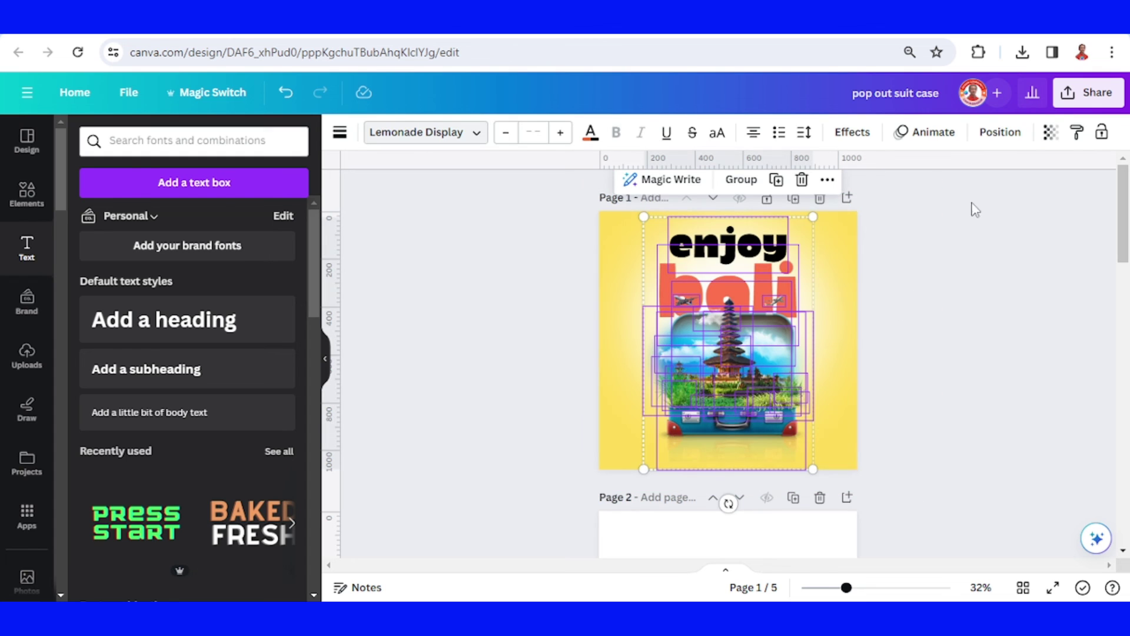
pyautogui.moveTo(813, 217); pyautogui.dragTo(756, 319)
pyautogui.click(686, 298)
pyautogui.moveTo(666, 267)
pyautogui.mouseDown()
pyautogui.moveTo(630, 242)
pyautogui.moveTo(660, 276)
pyautogui.mouseUp()
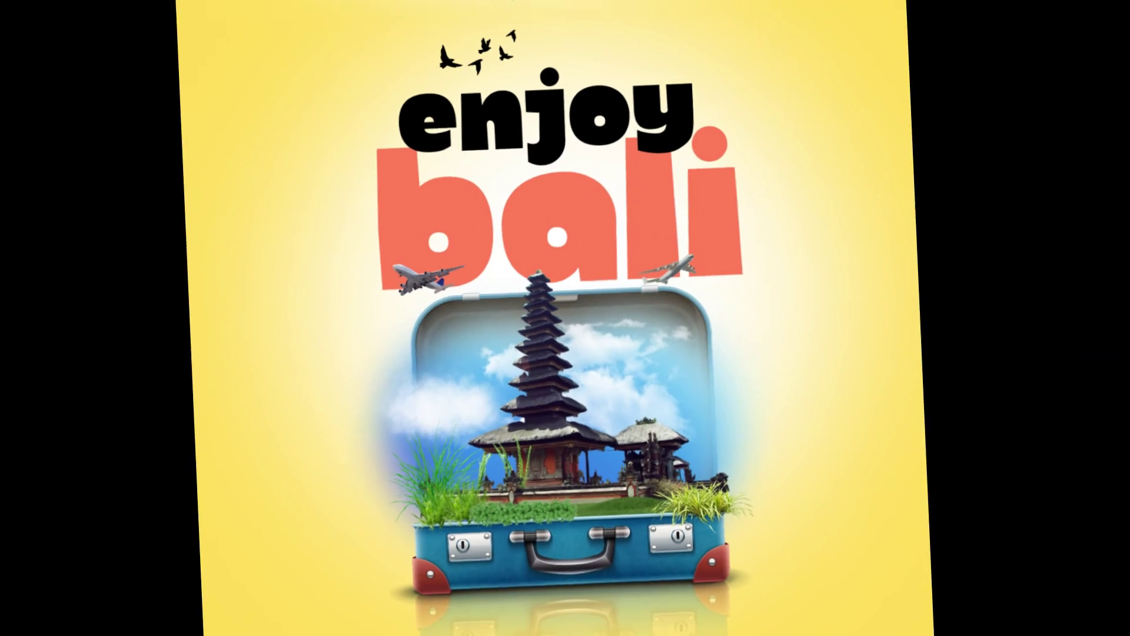